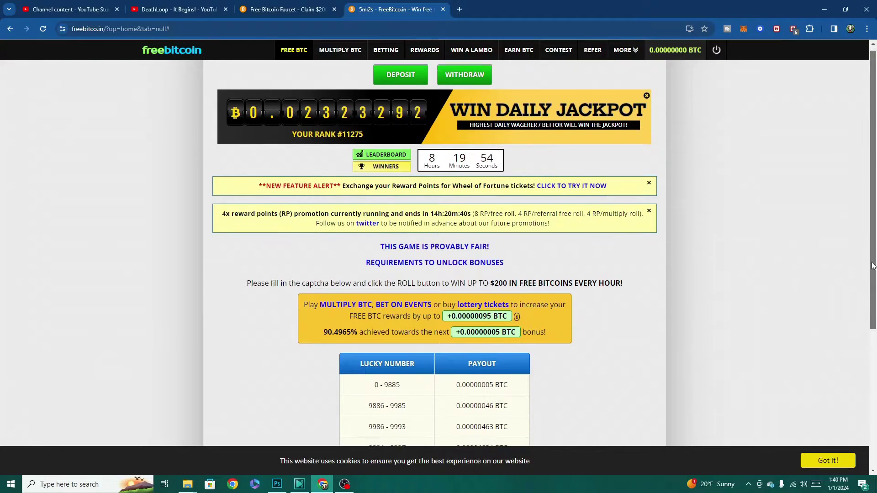
left_click_drag(872, 299, 872, 399)
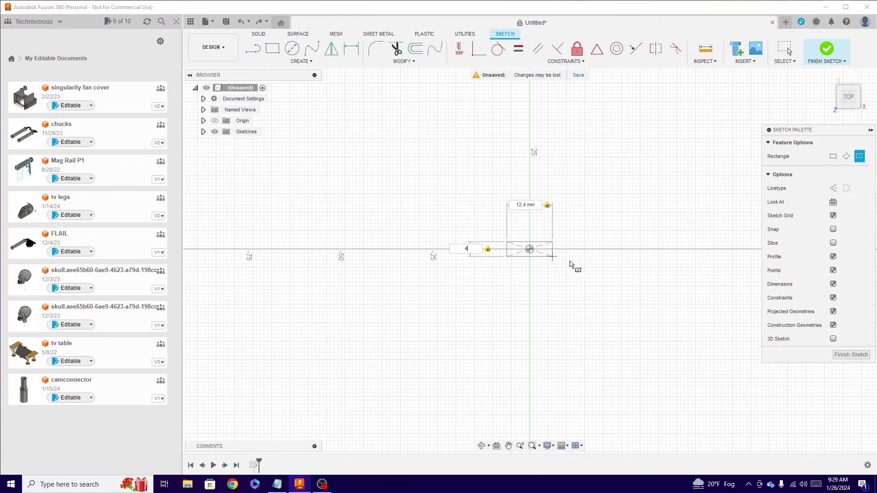
Step: Complete the 12.4 × 4.5 mm center rectangle, sketch a concentric one about 16.2 × 7.7 mm around it, and finish the sketch
key("Return")
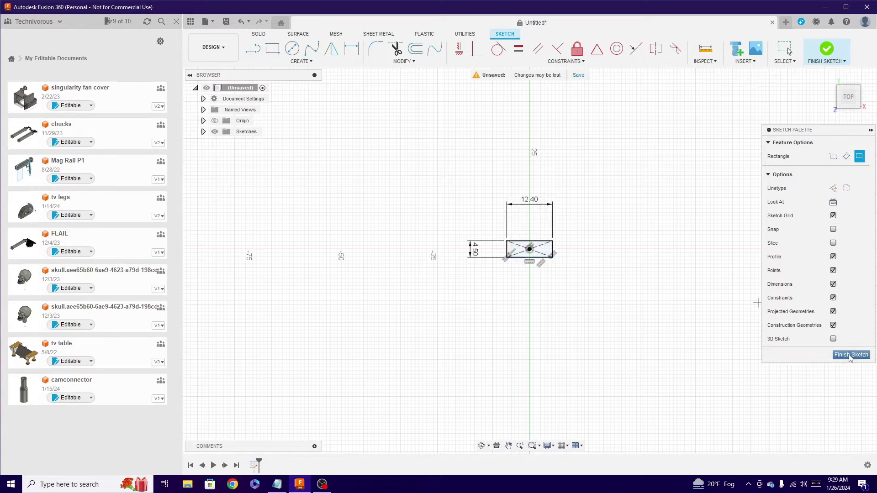
left_click(301, 62)
mouse_move(274, 79)
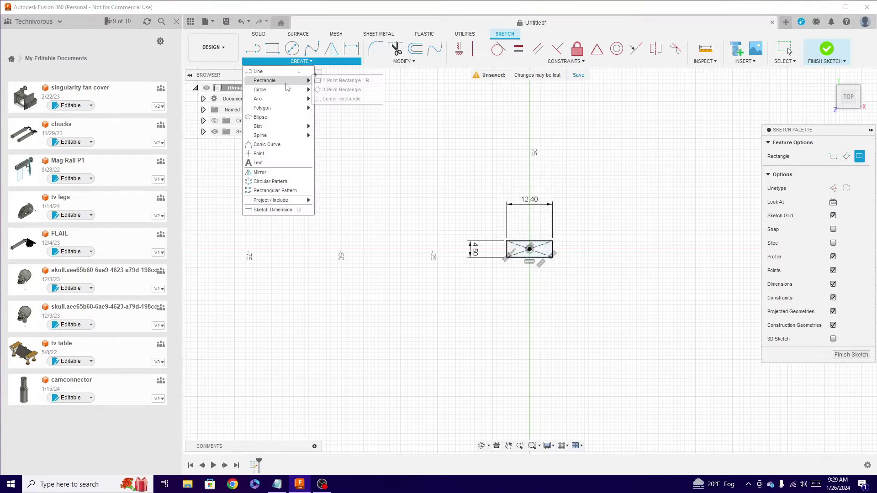
left_click(347, 98)
left_click(530, 250)
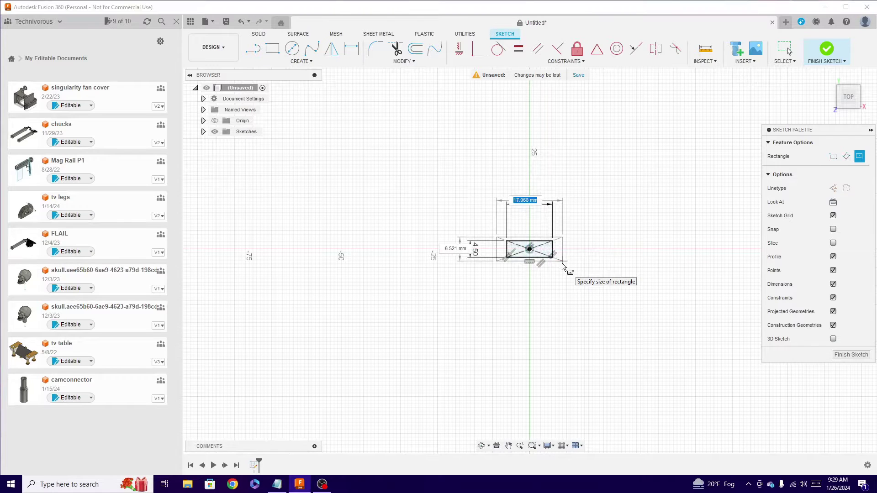
scroll(560, 264, "up", 3)
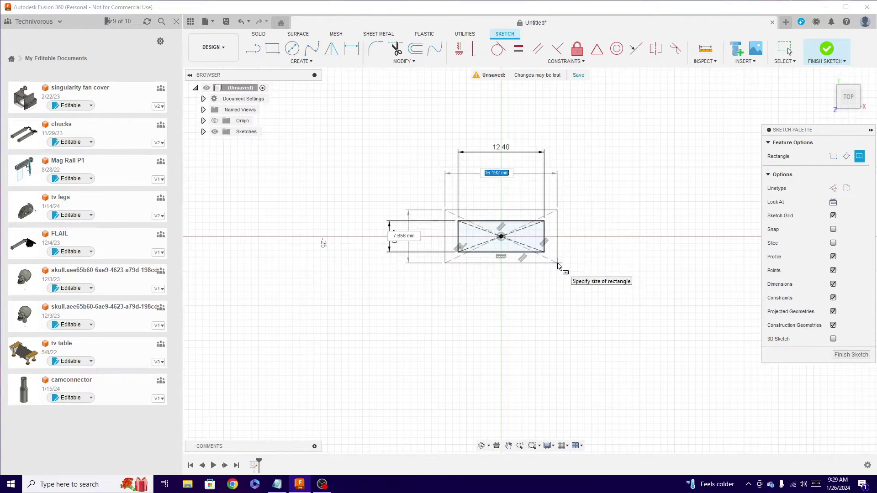
left_click(557, 263)
left_click(849, 356)
Step: Extrude the frame-shaped profile between the two rectangles 1 mm upward as a new body
left_click(841, 106)
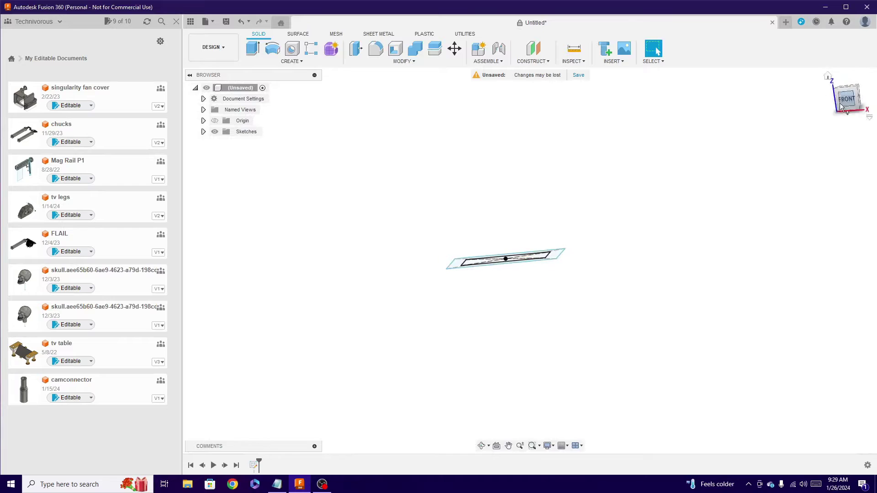
left_click(251, 50)
left_click_drag(500, 251, 500, 245)
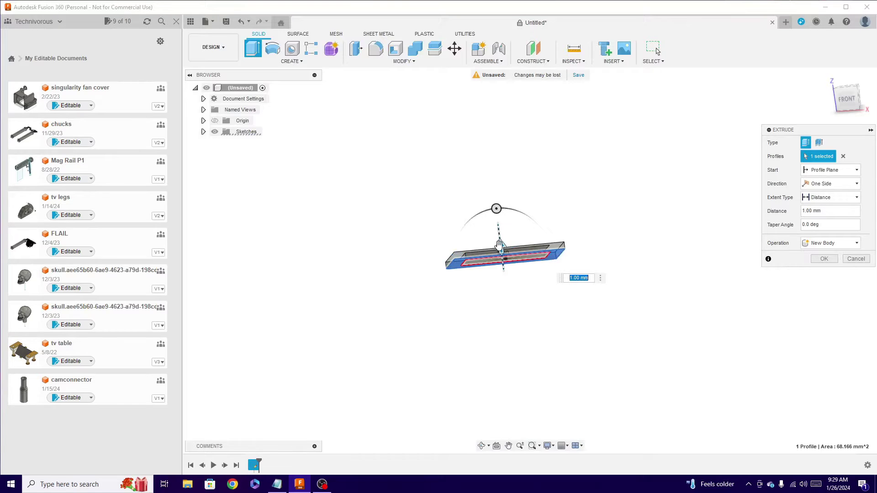
key("Return")
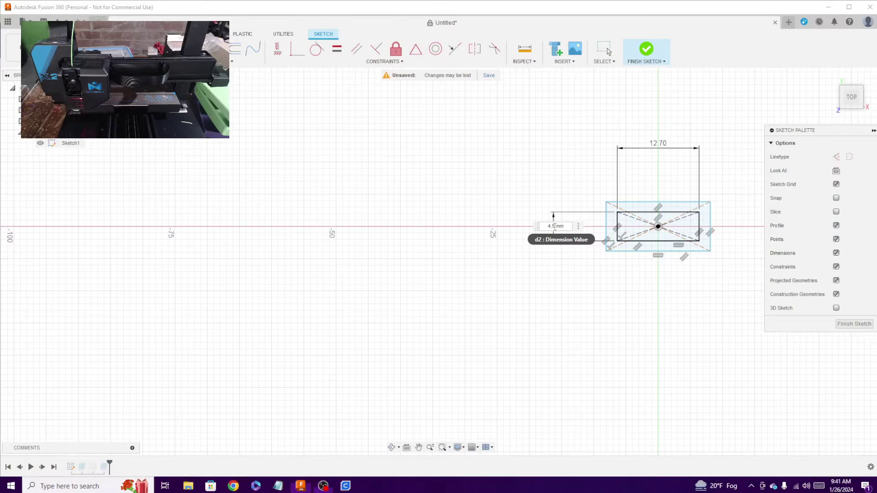
Step: Set the inner rectangle's height dimension to 4.8 mm and finish the sketch
left_click(554, 227)
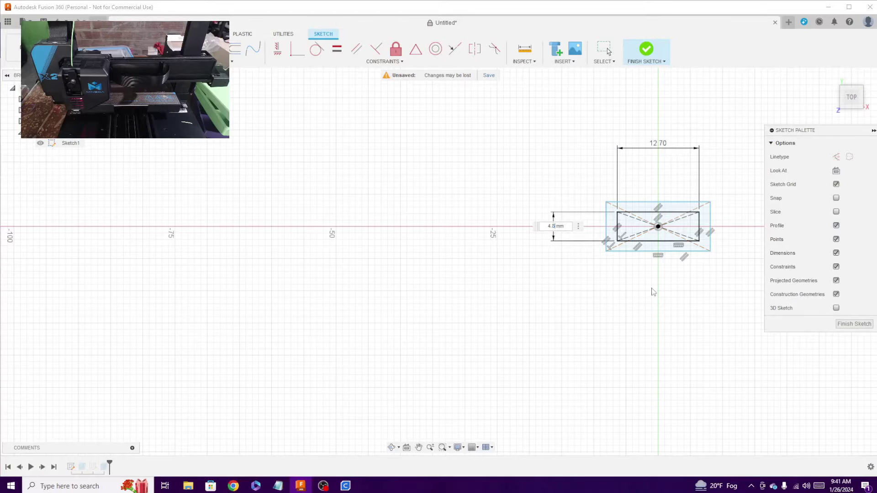
left_click(845, 325)
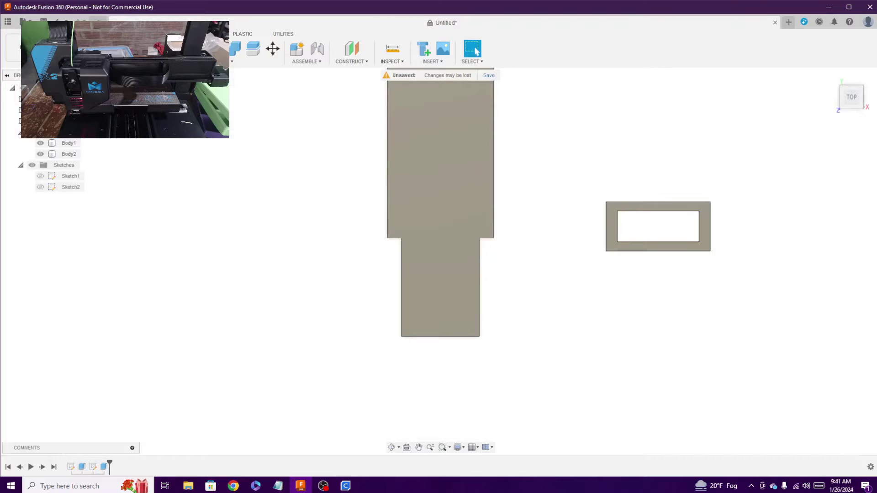
Step: Save Body1, the rectangular frame, as a binary STL mesh in millimeters with medium refinement
right_click(69, 145)
left_click(109, 237)
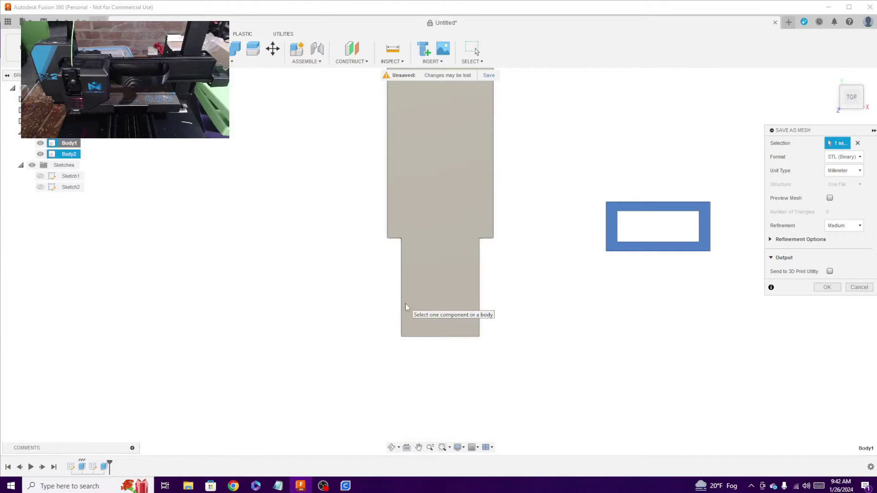
scroll(387, 326, "down", 2)
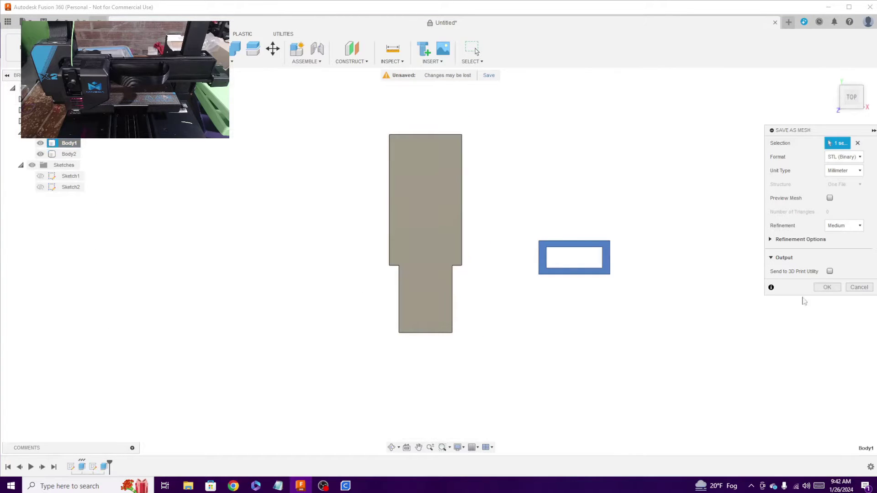
left_click(826, 286)
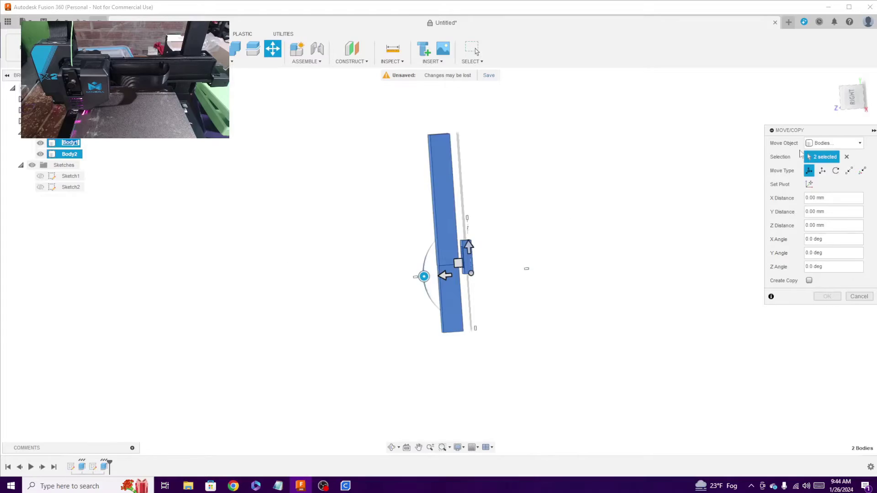
Step: Select only Body2 for the move, rotate it 90 degrees about X and shift it about -19.3 mm in Z, level with the frame
left_click(847, 157)
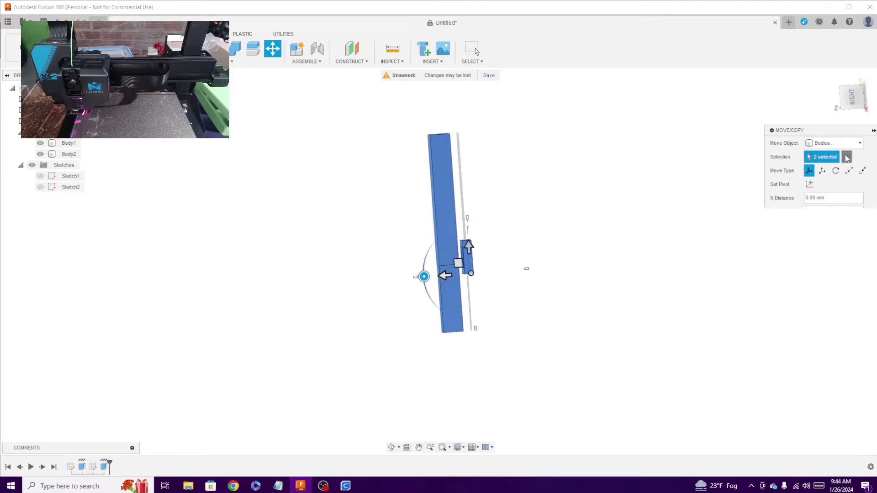
left_click(445, 231)
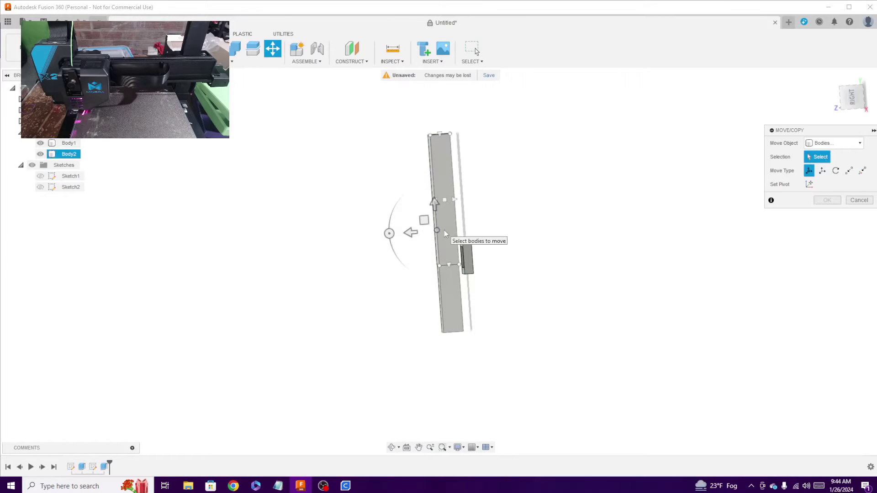
left_click(444, 230)
left_click(67, 154)
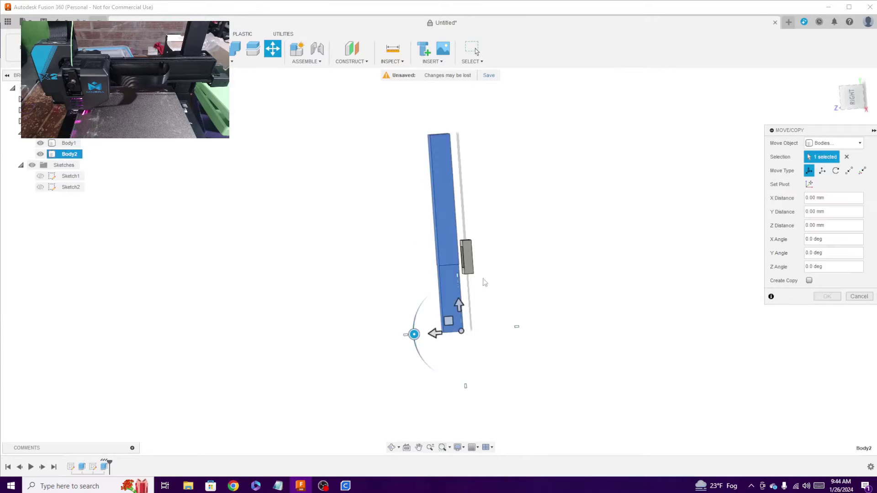
left_click_drag(413, 334, 463, 387)
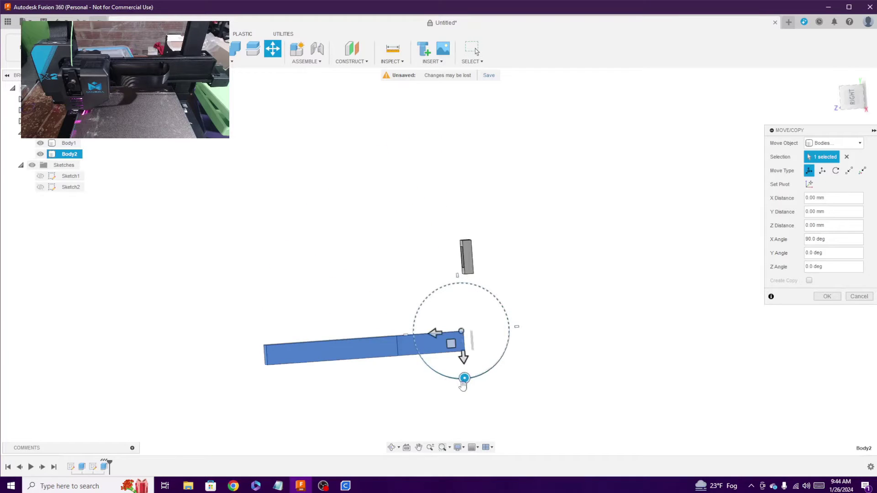
left_click_drag(461, 333, 455, 248)
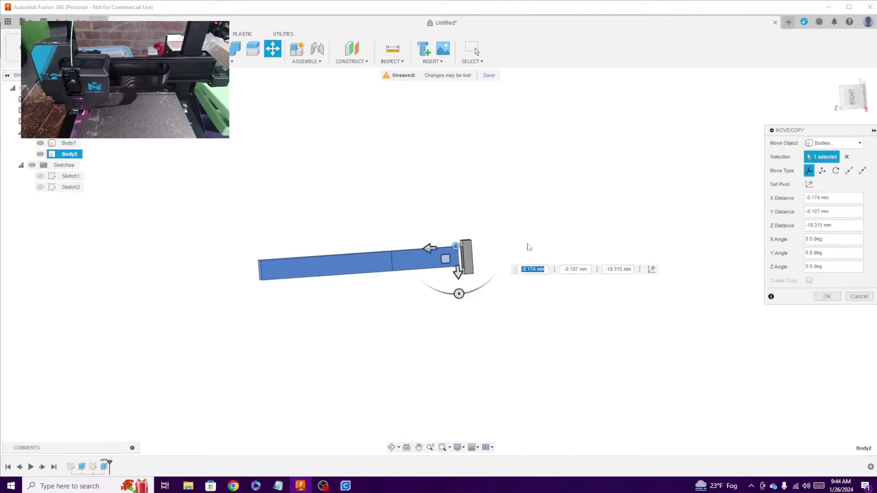
Step: Move Body2 34 mm along X to line its narrow end up with the frame's opening, and complete the move
left_click_drag(849, 90, 862, 119)
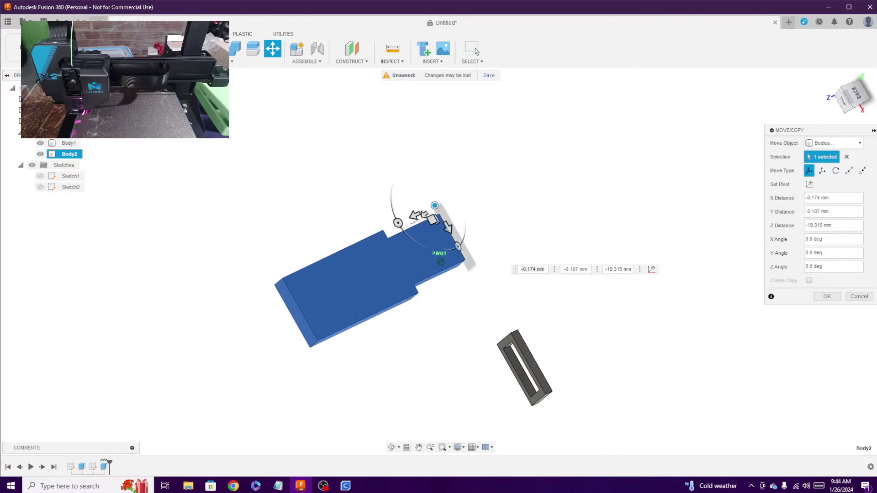
left_click_drag(449, 236, 536, 351)
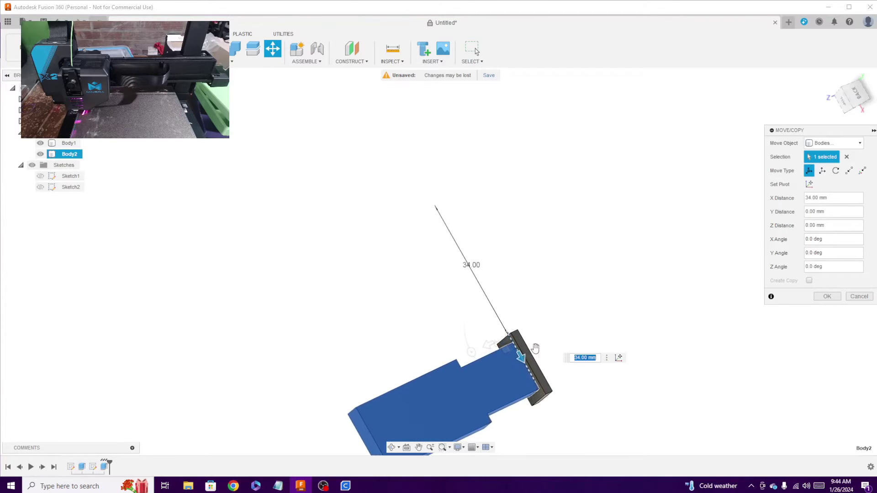
left_click_drag(859, 102, 829, 98)
middle_click_drag(571, 316, 558, 339, "shift")
scroll(550, 355, "down", 3)
scroll(481, 401, "up", 8)
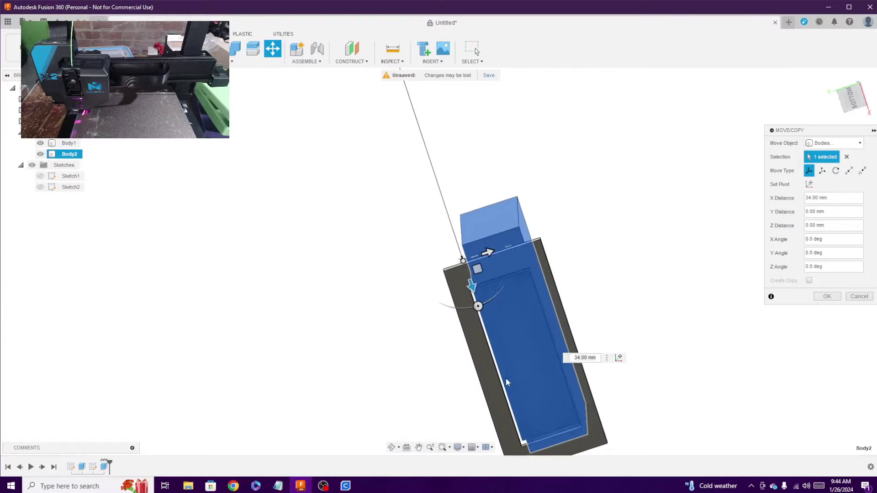
left_click(854, 102)
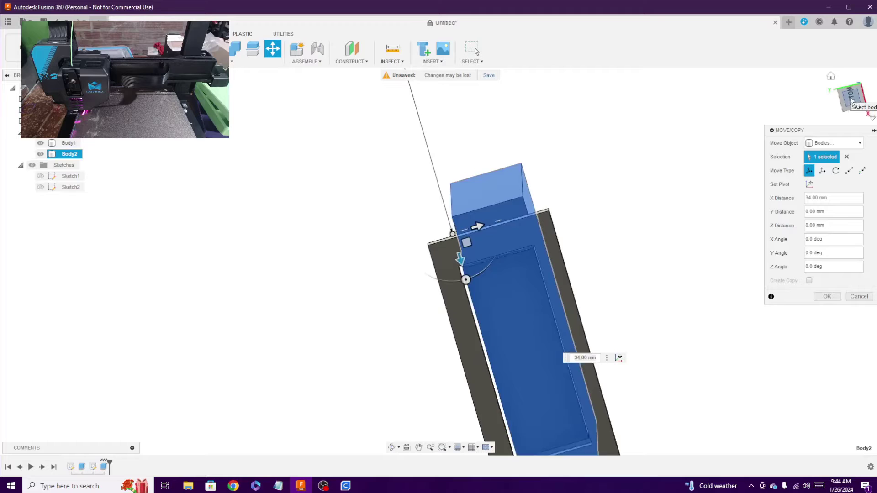
scroll(520, 204, "down", 3)
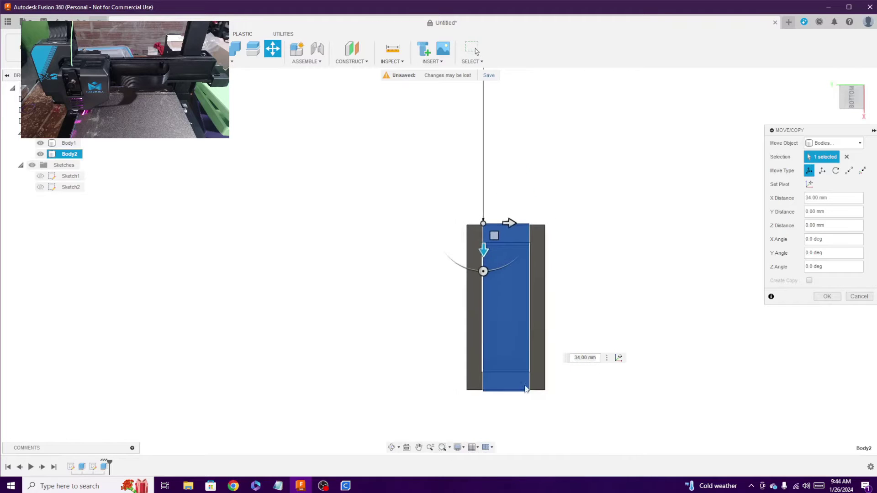
scroll(525, 388, "up", 2)
left_click(827, 297)
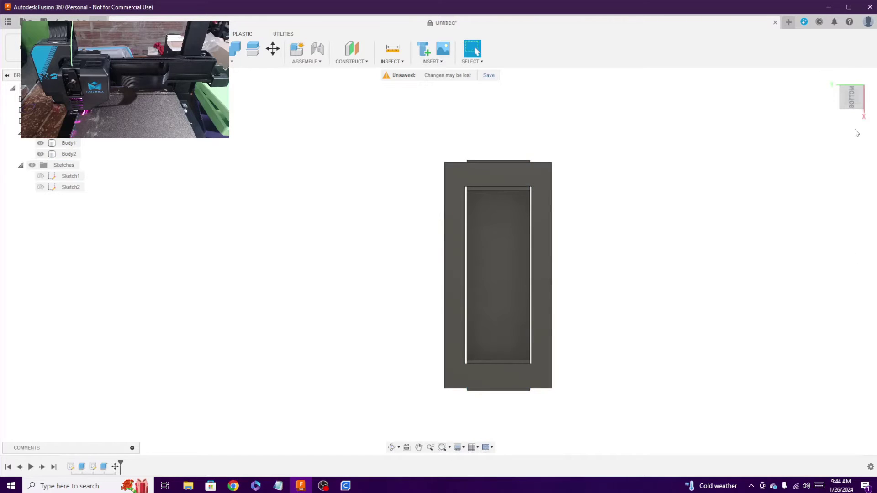
Step: Move the rectangular frame body 15 mm along Y over the narrow end of Body2, up to its shoulder
left_click_drag(847, 97, 869, 100)
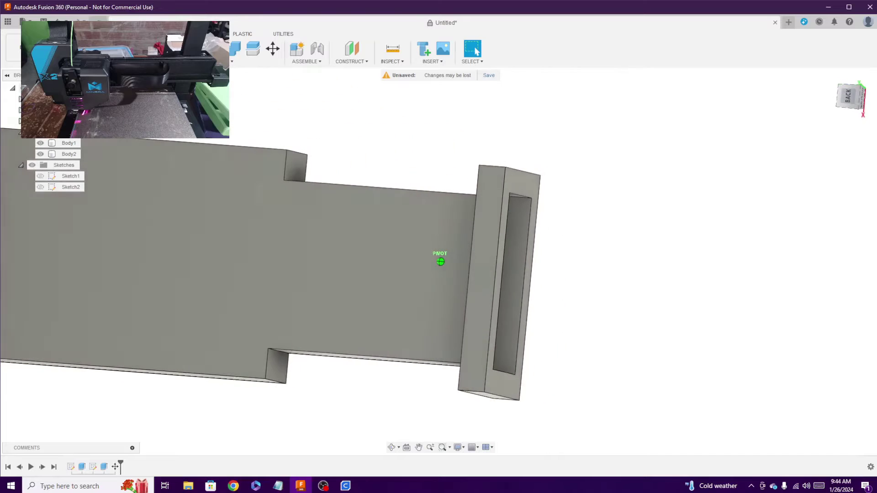
left_click(495, 258)
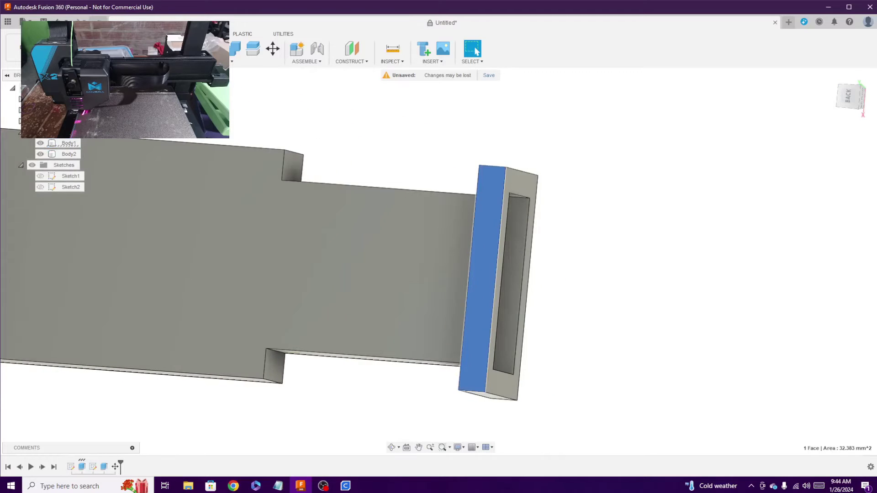
left_click(272, 49)
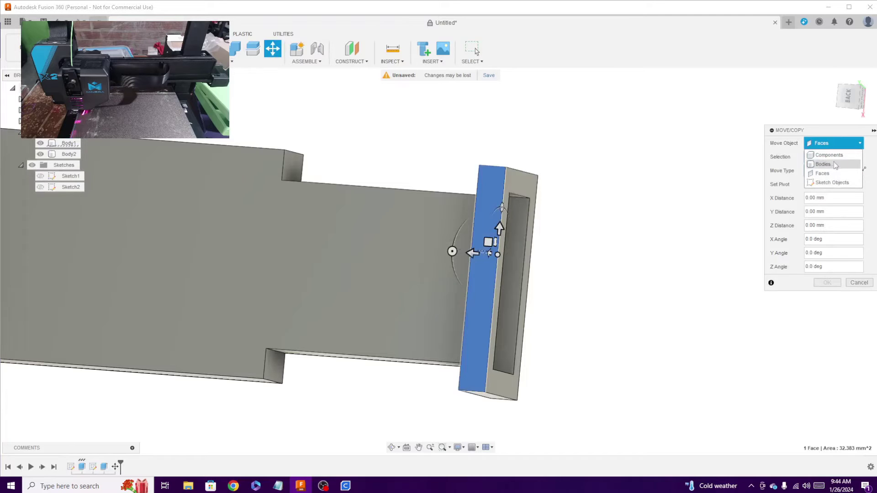
left_click(822, 164)
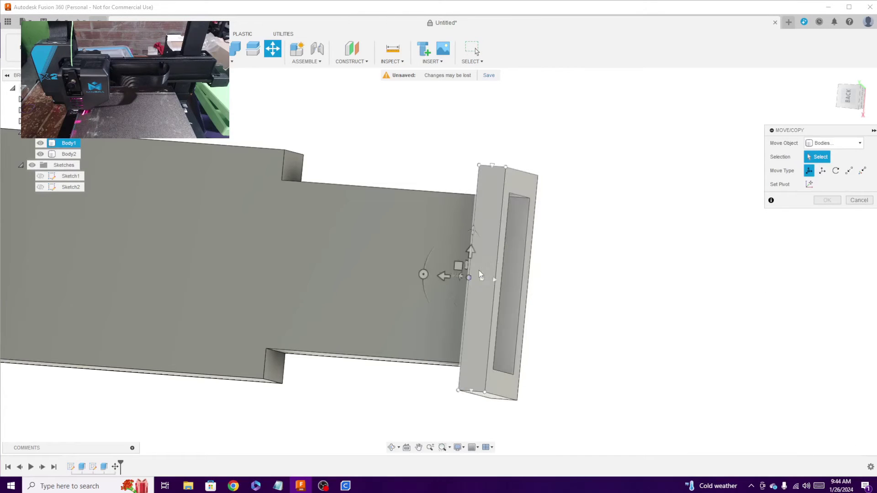
left_click(482, 271)
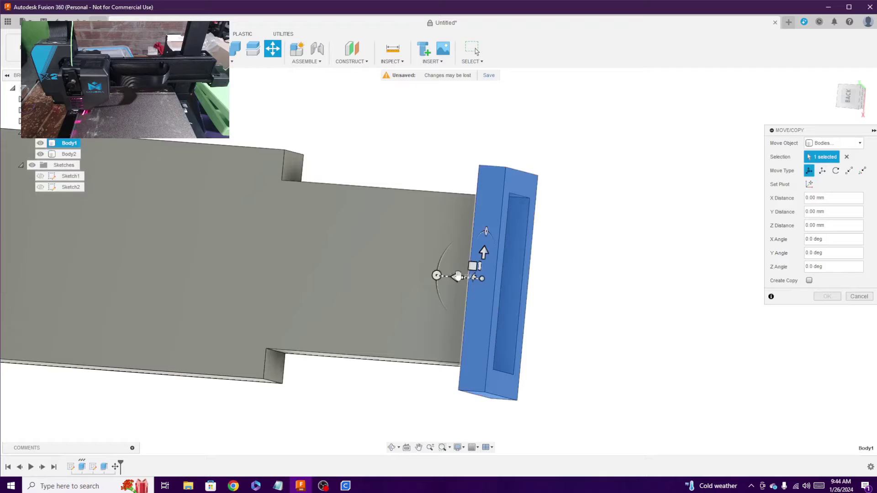
left_click_drag(456, 276, 276, 246)
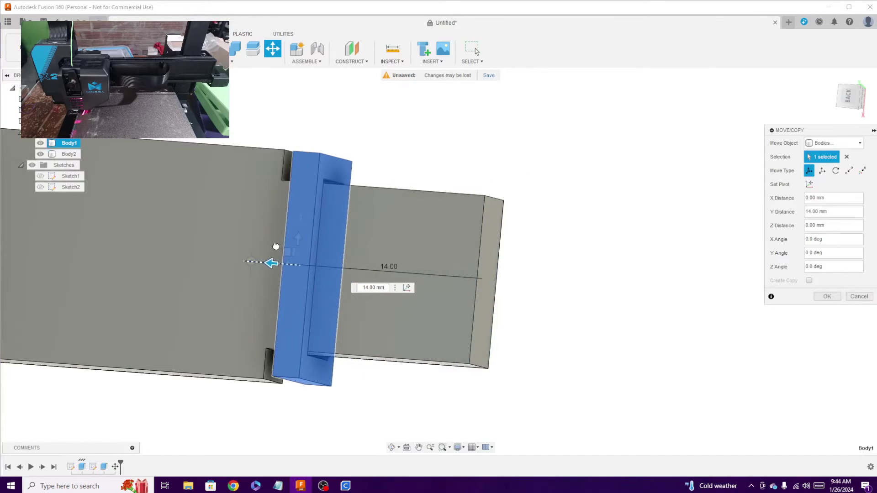
left_click_drag(265, 246, 263, 245)
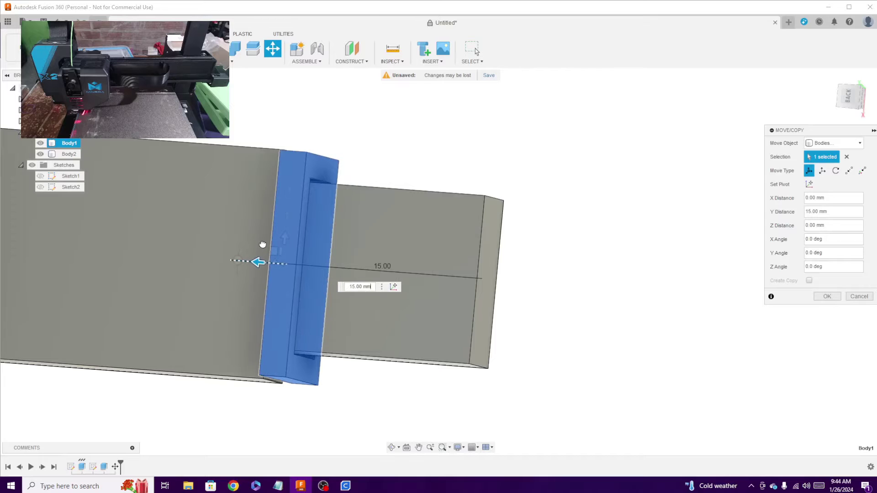
left_click(852, 100)
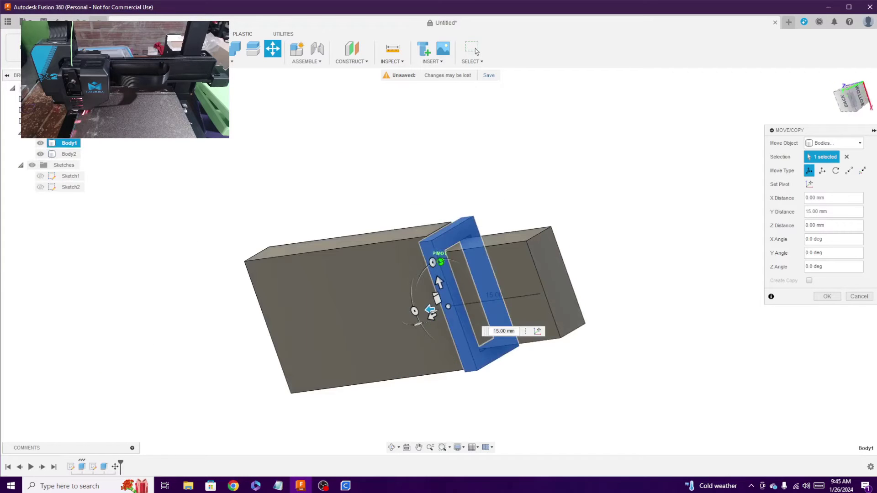
left_click_drag(442, 245, 444, 243)
middle_click_drag(556, 180, 634, 181, "shift")
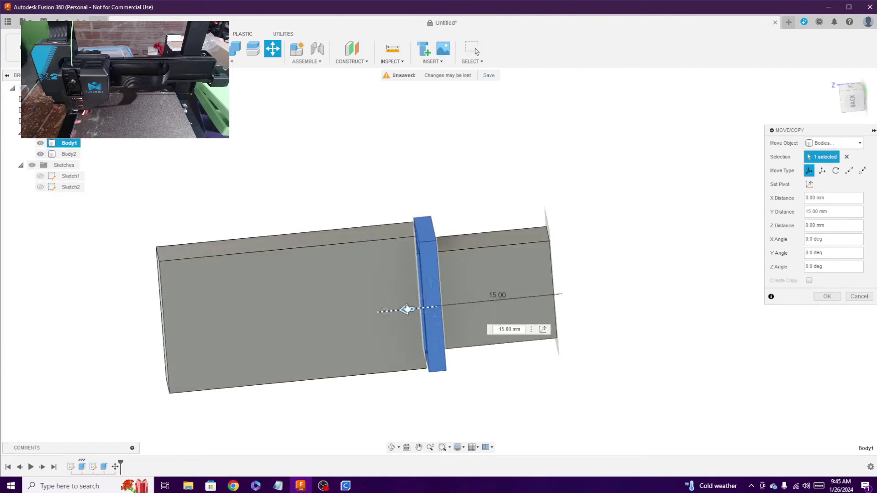
key("Return")
Step: Create a new sketch on the frame's front face, the side facing the narrow end of Body2
middle_click_drag(721, 160, 453, 204, "shift")
left_click(97, 61)
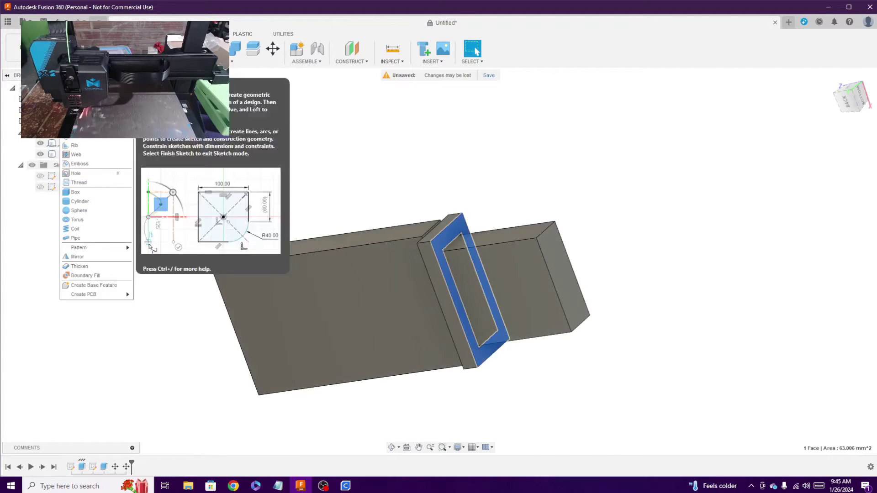
left_click(94, 82)
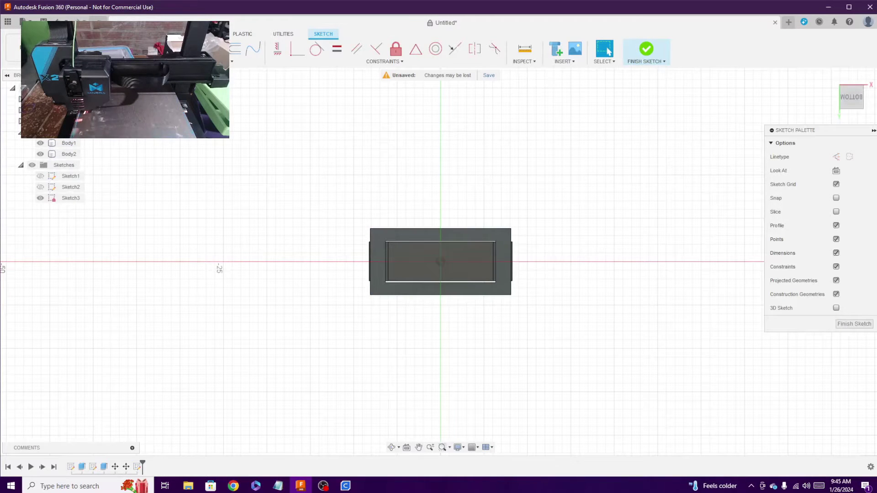
Step: Draw a centre rectangle from the origin that encloses the frame's outline, and finish the sketch
left_click(117, 62)
mouse_move(98, 81)
left_click(169, 100)
left_click(441, 262)
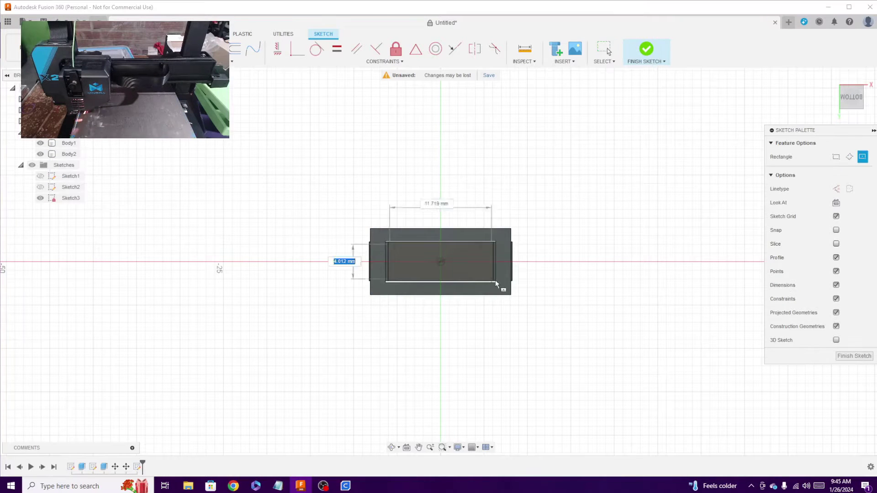
left_click(531, 310)
left_click(859, 99)
left_click(854, 356)
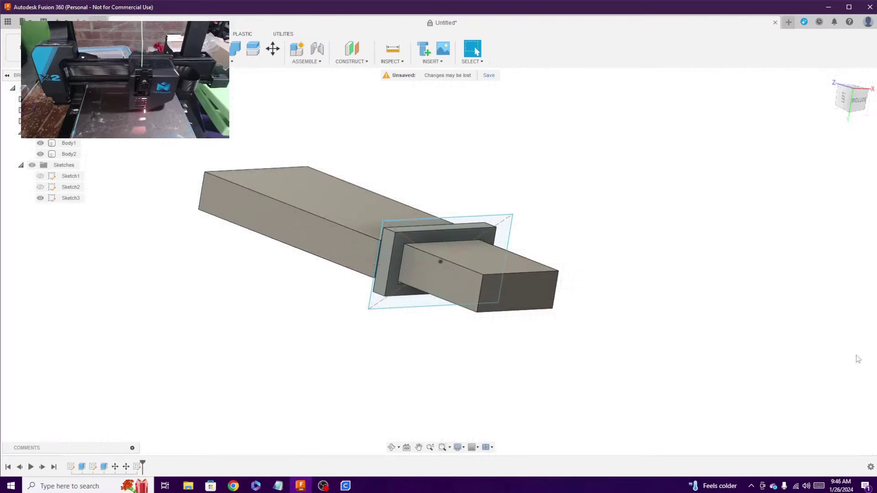
Step: Extrude the ring between the new rectangle and the frame's outline by -1 mm, joined to the frame as a flange
left_click(475, 209)
key("e")
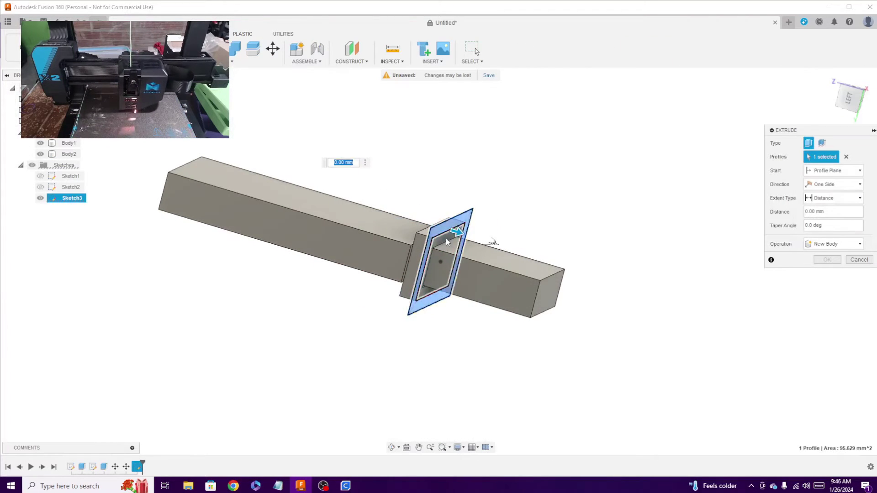
left_click_drag(452, 237, 448, 234)
left_click_drag(849, 99, 797, 100)
middle_click_drag(461, 246, 422, 247, "shift")
left_click_drag(449, 225, 465, 214)
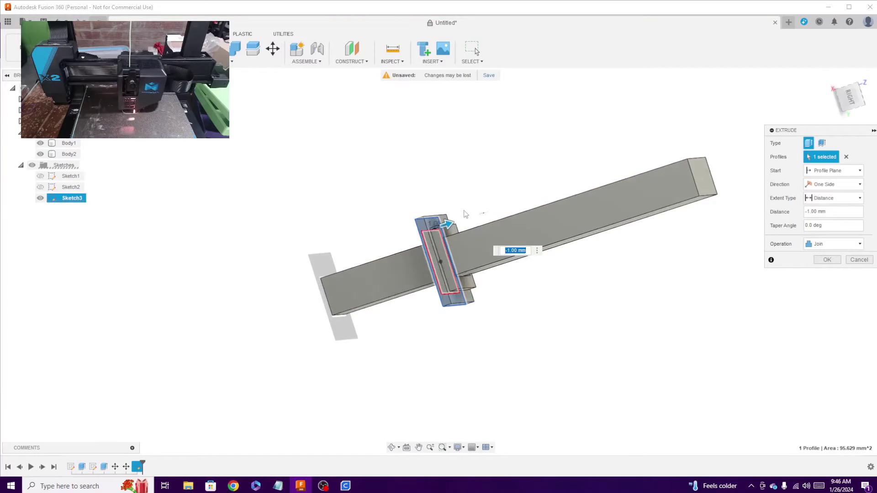
left_click_drag(851, 90, 807, 108)
left_click(827, 259)
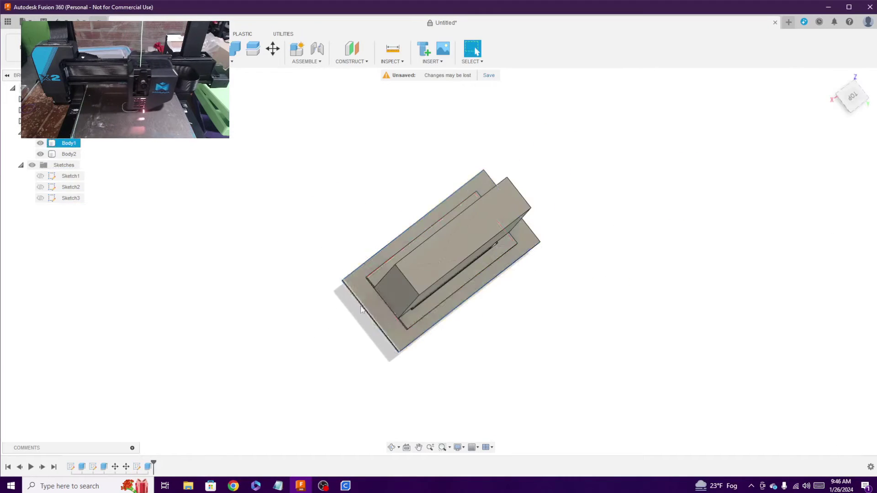
Step: Create a sketch on the flange face toward Body2's wide end and offset the flange's outer outline inward by about 1.5 mm
left_click(505, 212)
left_click(110, 62)
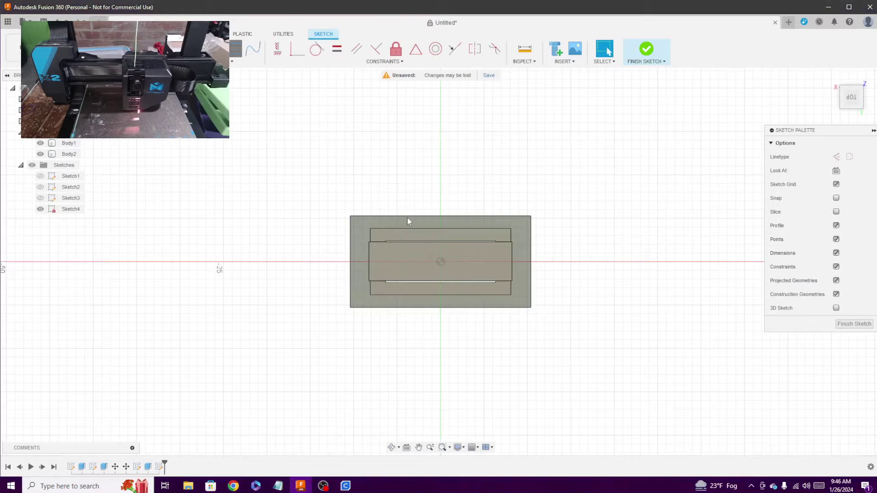
left_click(379, 215)
left_click(743, 201)
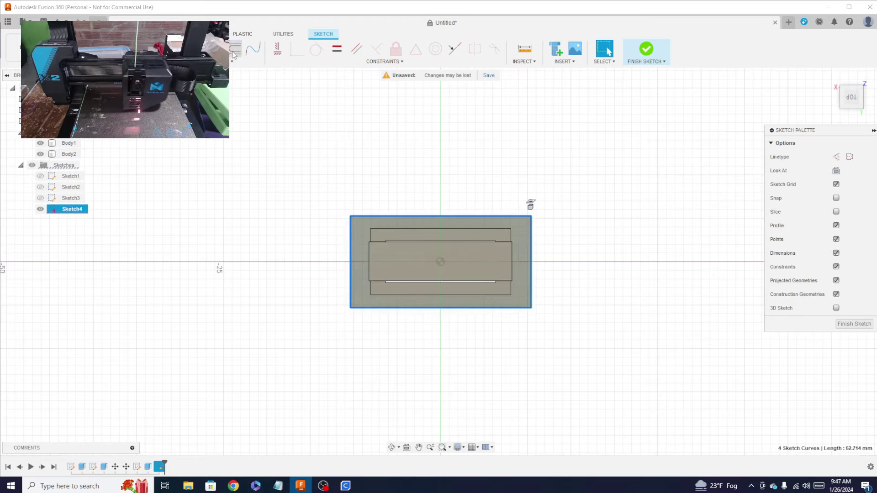
key("o")
left_click_drag(524, 265, 523, 265)
middle_click_drag(552, 249, 545, 179, "shift")
left_click_drag(519, 265, 518, 265)
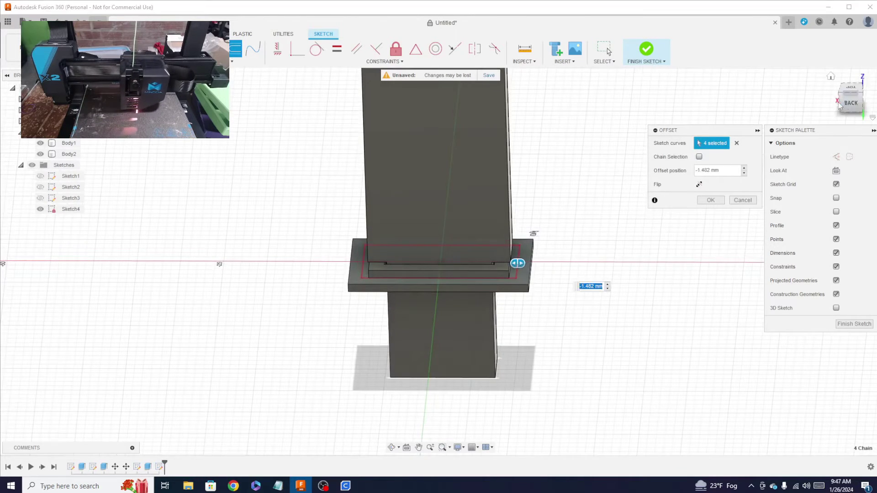
middle_click_drag(538, 262, 555, 278, "shift")
left_click(718, 200)
Step: Select the ring profile between the flange outline and its offset, finish the sketch and start an extrusion of the ring
left_click(522, 267)
scroll(614, 259, "up", 4)
scroll(615, 260, "down", 5)
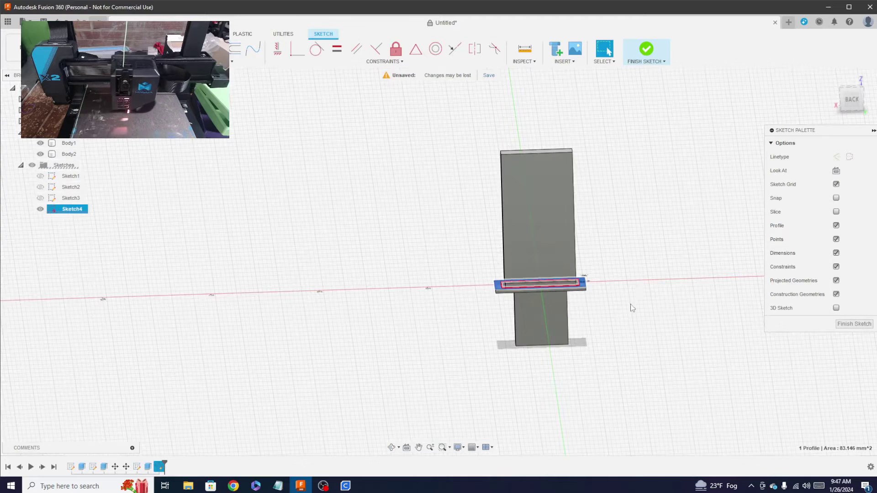
left_click(854, 324)
key("e")
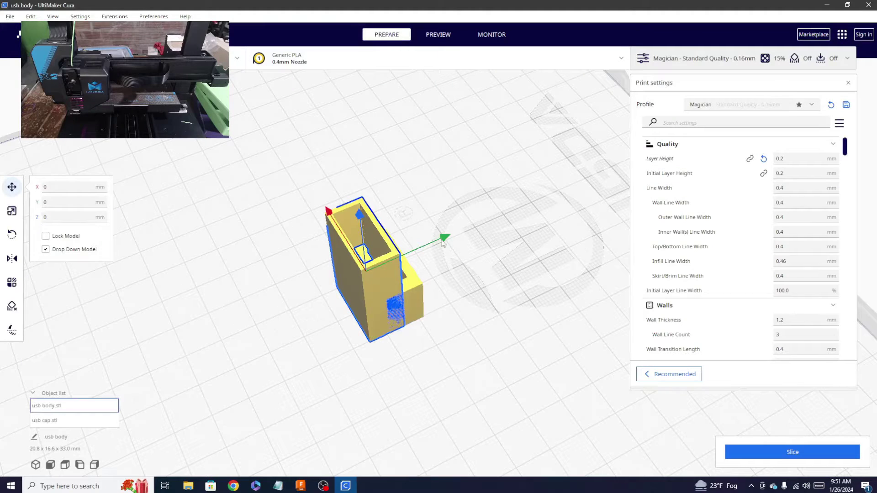
Step: In UltiMaker Cura, move usb body.stl to about -8.7 mm in Y, away from the cap, and slice the plate
left_click_drag(441, 240, 412, 254)
right_click_drag(413, 257, 238, 248)
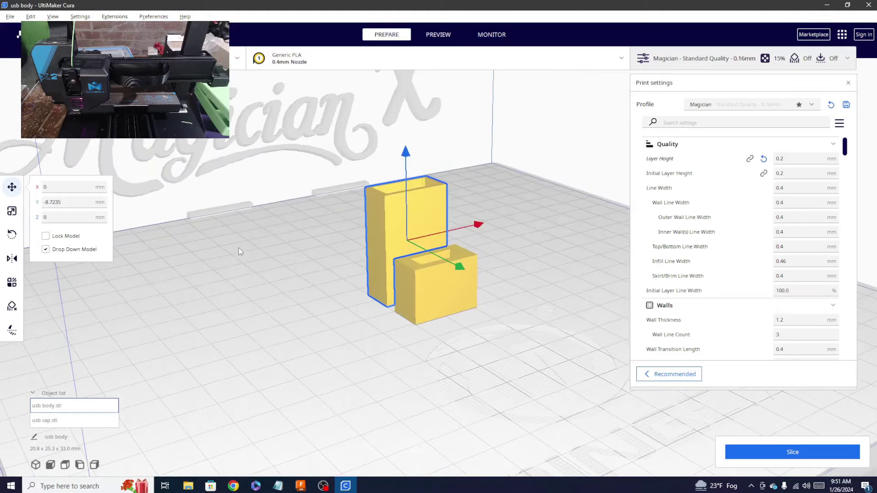
left_click(811, 457)
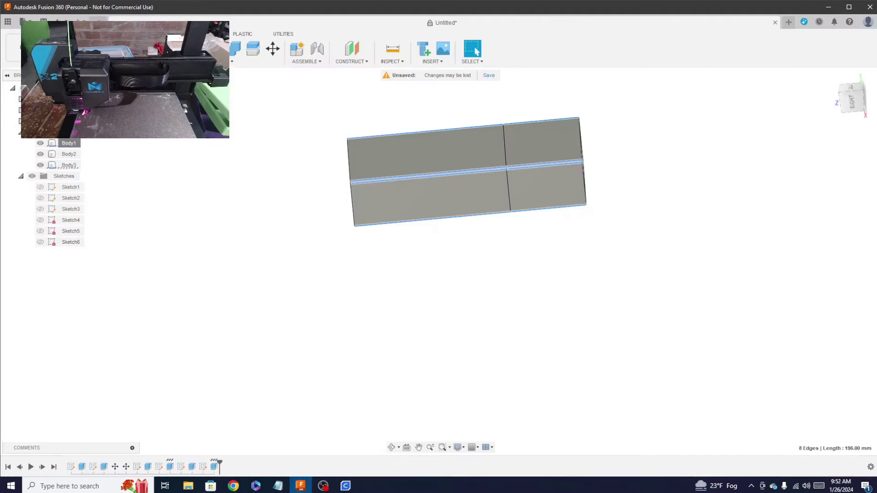
Step: Fillet the eight long outer edges of Body1 and Body3 in Fusion 360
key("f")
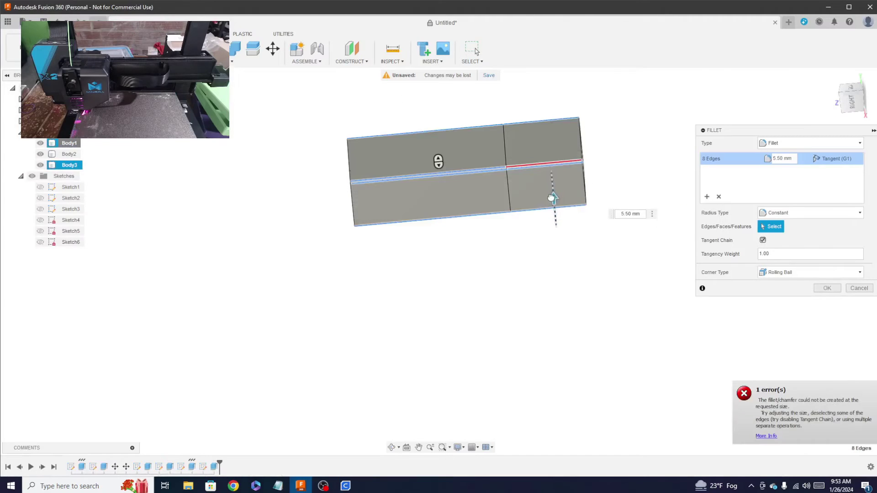
middle_click_drag(439, 157, 368, 297, "shift")
left_click(827, 288)
Step: Try to move Body3 -24 mm along Z, away from Body1
left_click(59, 167)
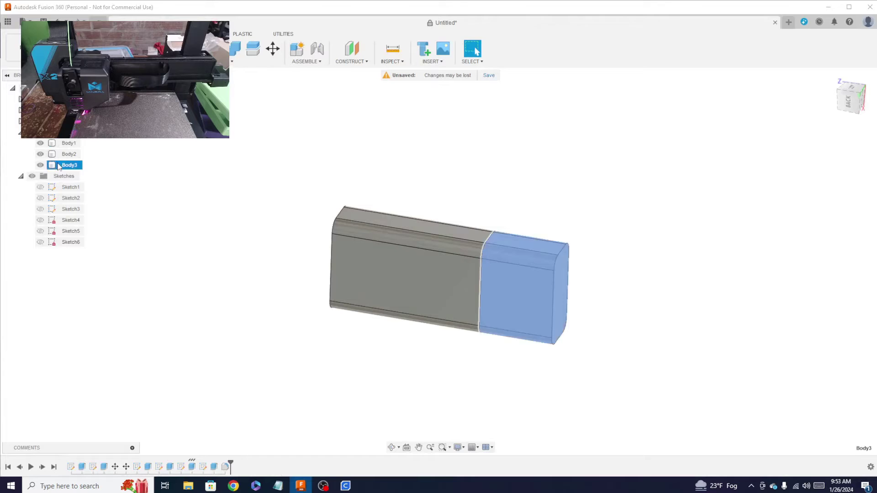
key("m")
left_click_drag(544, 235, 653, 253)
left_click_drag(850, 103, 870, 113)
middle_click_drag(441, 262, 445, 301, "shift")
left_click_drag(618, 215, 607, 201)
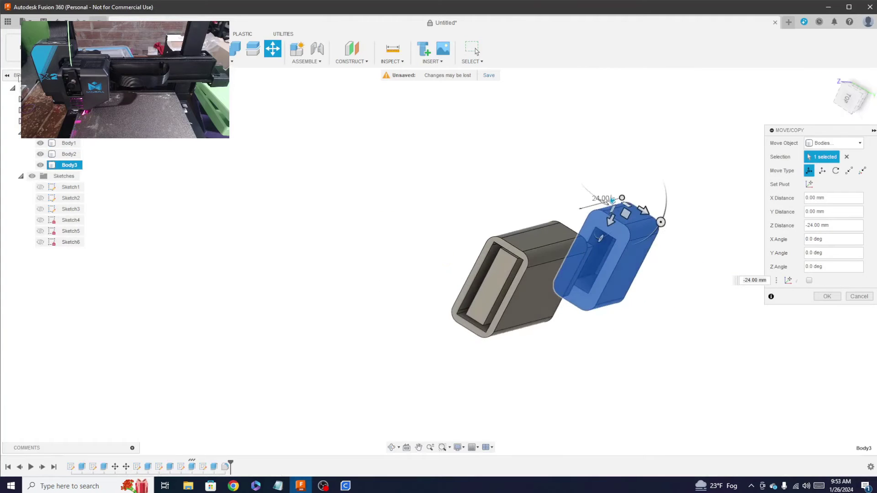
Step: Cancel the move of Body3 and hide Body1 and Body2 so that only Body3 is displayed
left_click(40, 143)
left_click(40, 154)
scroll(577, 297, "up", 2)
middle_click_drag(577, 297, 544, 308)
left_click(853, 300)
left_click(40, 143)
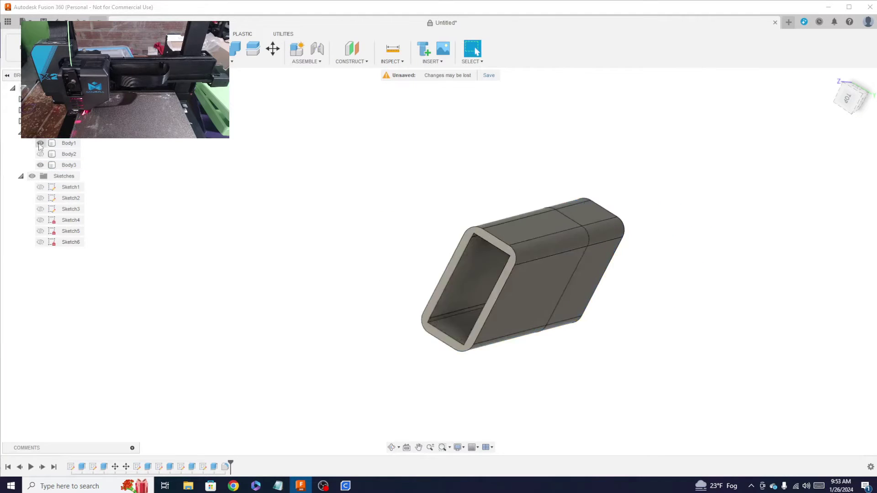
left_click(40, 143)
Step: Create a sketch on Body3's open end face and draw a rectangle over one end of the opening, slightly overlapping both long walls
left_click(110, 61)
left_click(89, 73)
scroll(542, 262, "up", 3)
left_click(542, 265)
key("r")
scroll(367, 232, "up", 2)
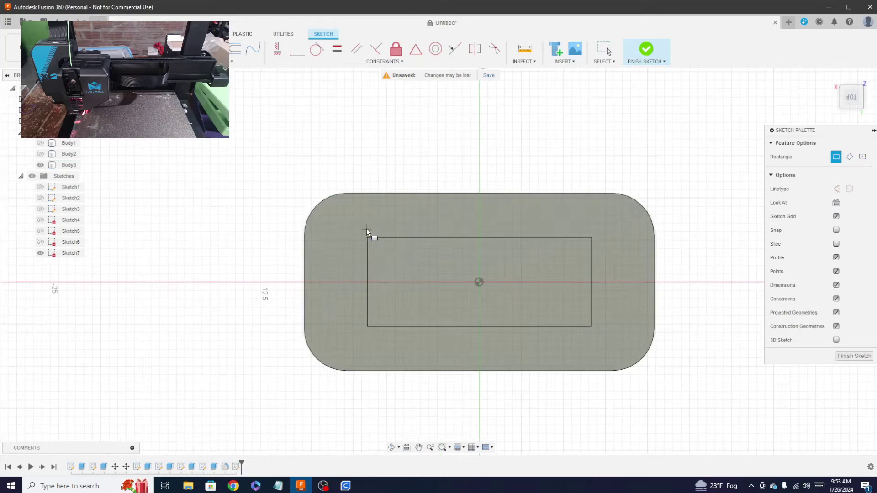
left_click(367, 232)
left_click(454, 333)
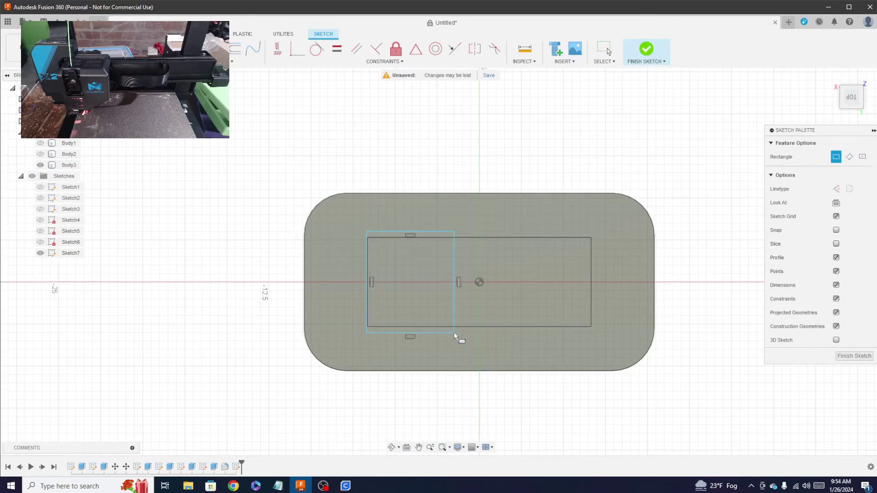
Step: Draw matching rectangles over the opening's other end and a narrow one across its centre, and finish the sketch
left_click(590, 333)
left_click(502, 232)
left_click(471, 232)
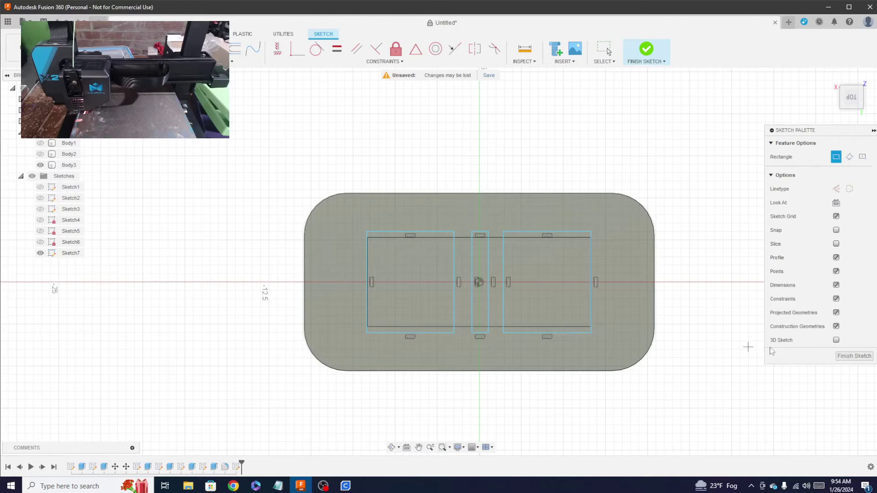
left_click(854, 356)
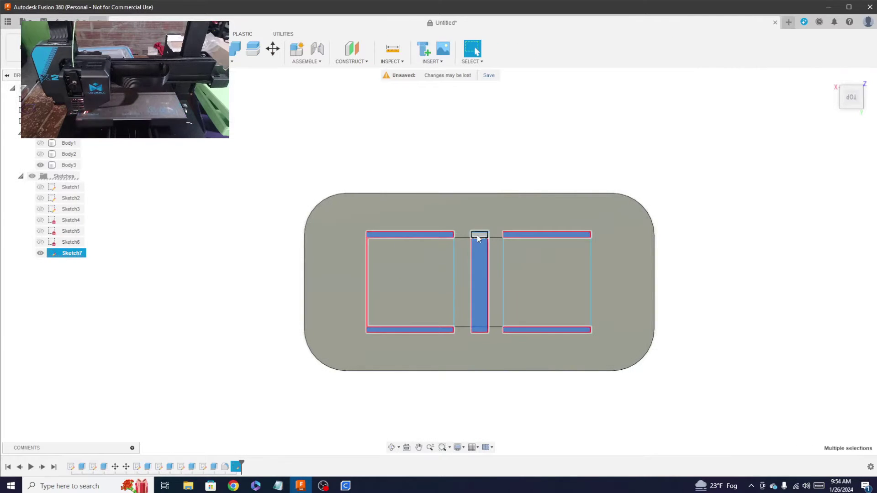
Step: Extrude the thin rectangle strips that overlap the long walls as cuts into Body3, leaving two pairs of ribs
key("e")
scroll(461, 265, "up", 3)
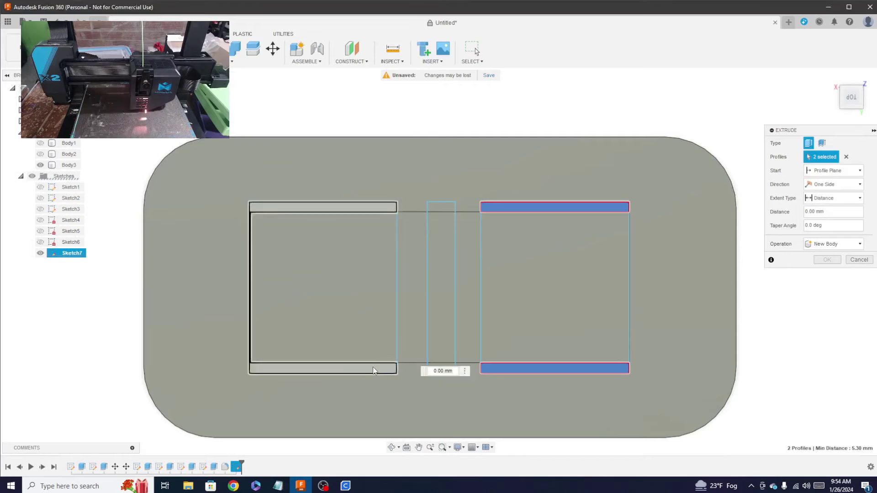
left_click(825, 219)
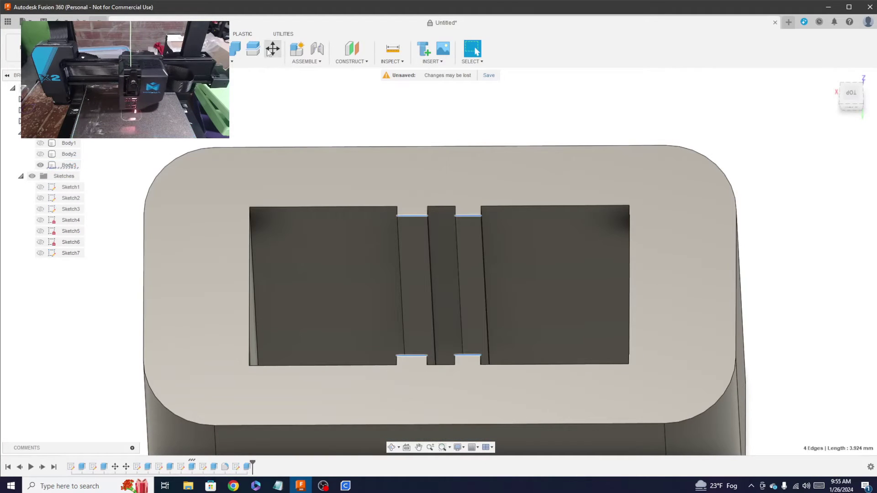
key("m")
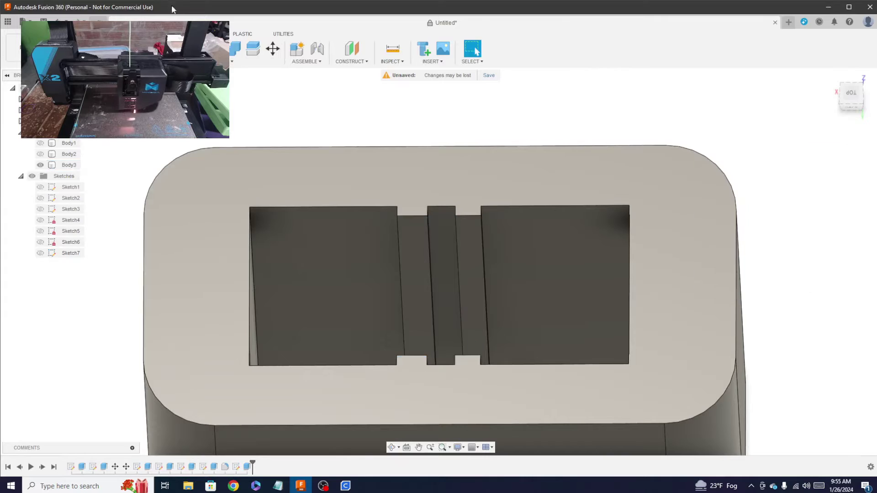
left_click(412, 216)
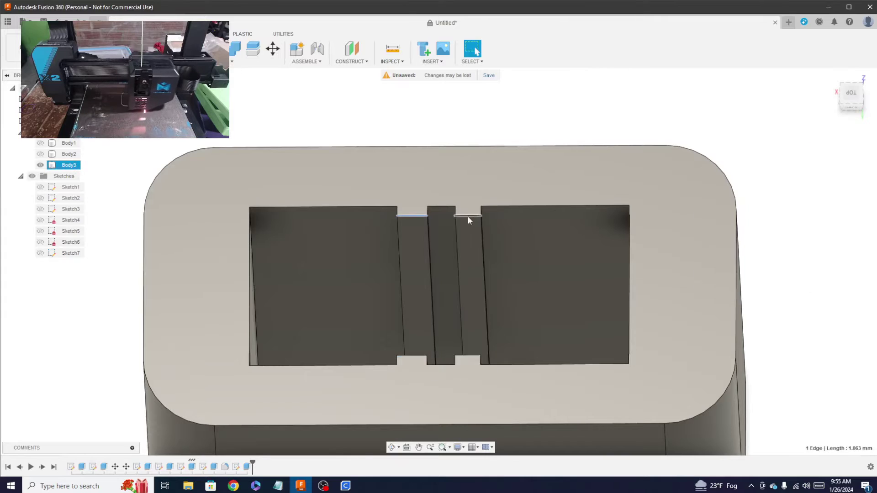
left_click(467, 216)
left_click(467, 355)
left_click(413, 355)
left_click(222, 61)
left_click(199, 90)
left_click_drag(421, 219, 421, 219)
left_click(859, 261)
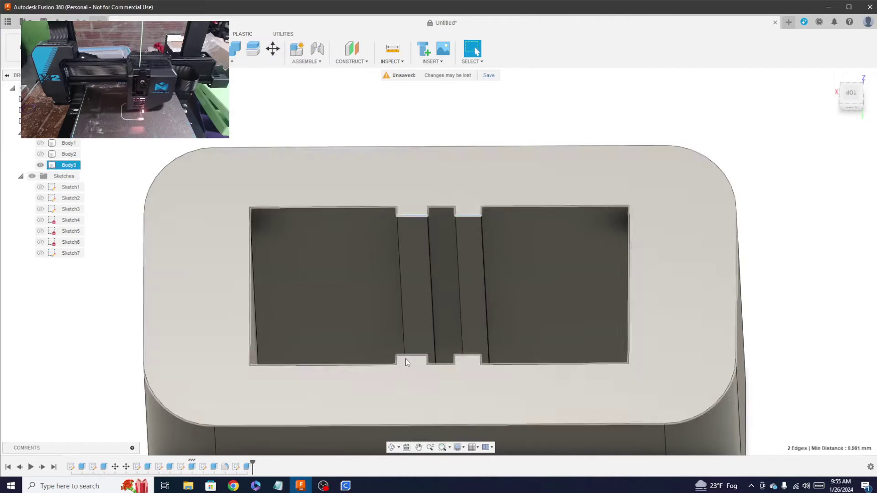
Step: Fillet the four upper edges of the ribs inside Body3's opening with a 0.5 mm radius
key("f")
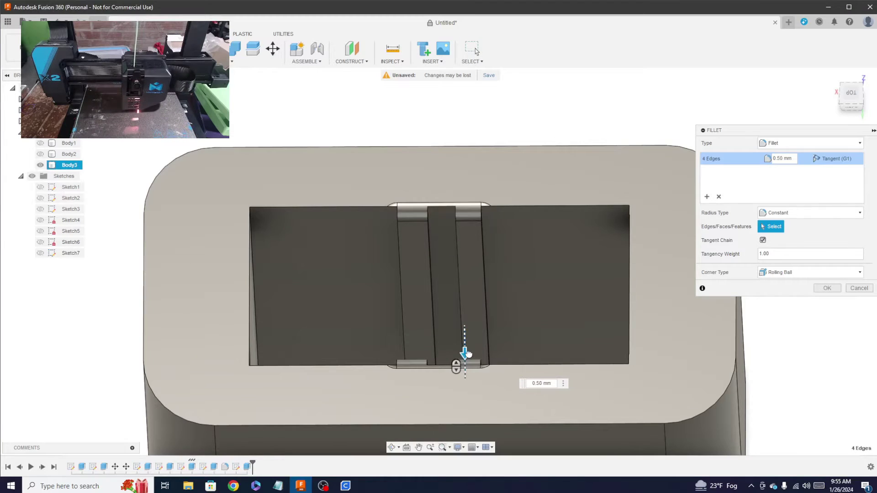
key("Return")
middle_click_drag(467, 353, 565, 278, "shift")
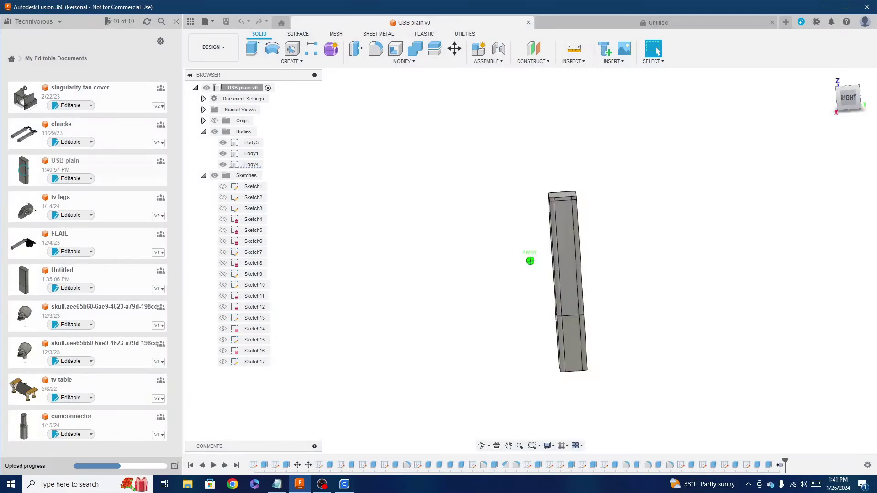
Step: Sketch a centre rectangle on the USB plain case's top end face, larger than its outline, and extrude the surrounding profiles
left_click(847, 104)
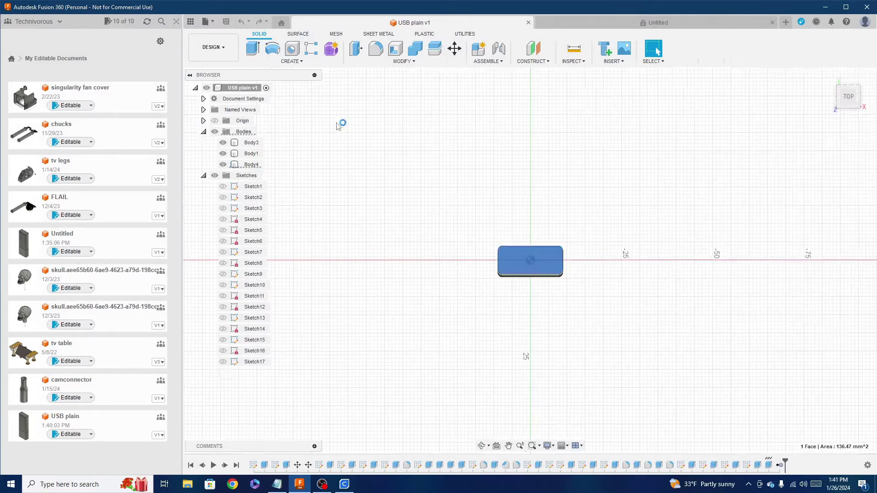
key("r")
left_click(551, 257)
left_click(587, 291)
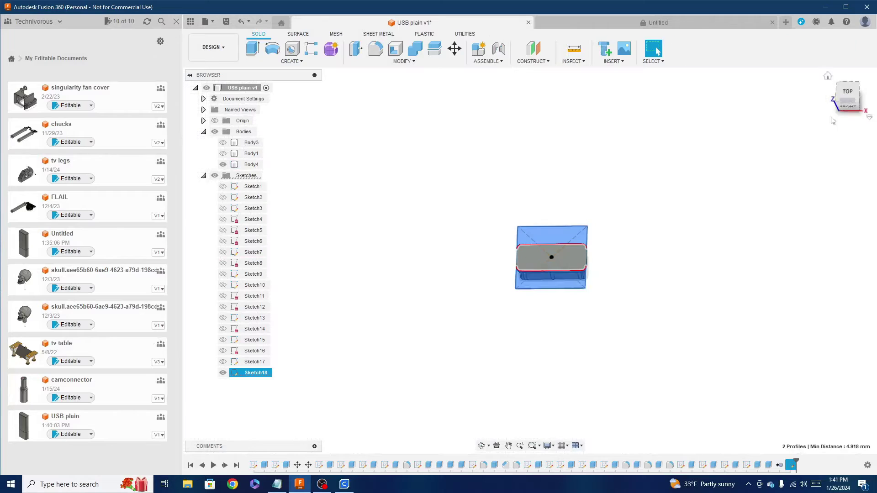
key("e")
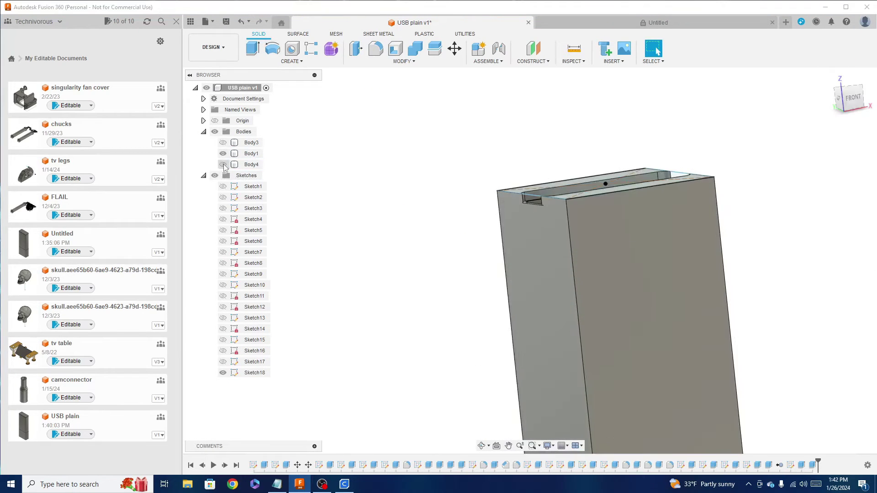
Step: Reopen the latest extrusion in the design history for editing, and start an extrusion of an outer Sketch18 profile with Body3 displayed
right_click(812, 466)
left_click(814, 376)
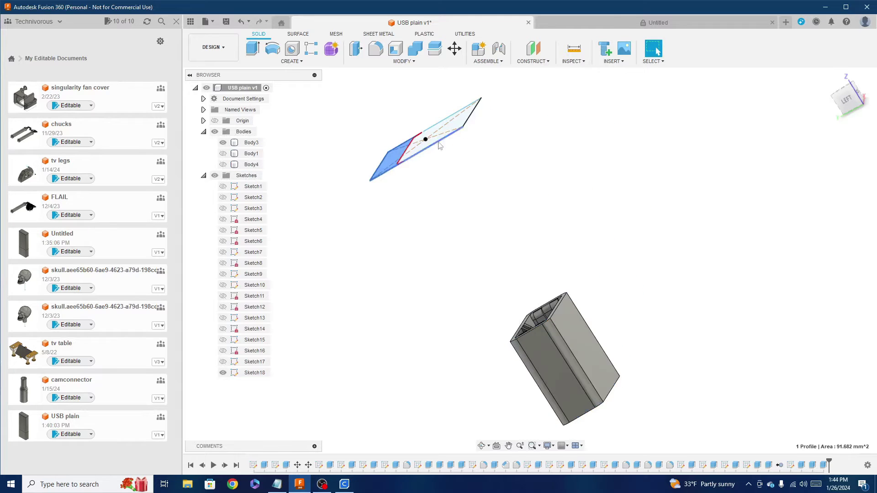
key("e")
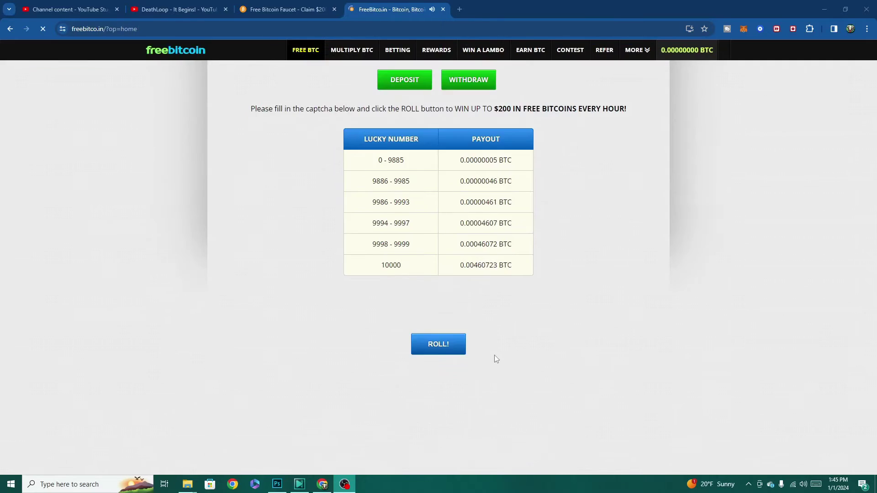
Step: On FreeBitco.in in the browser, roll for the hourly free bitcoin payout and open the Multiply BTC game
scroll(449, 420, "down", 6)
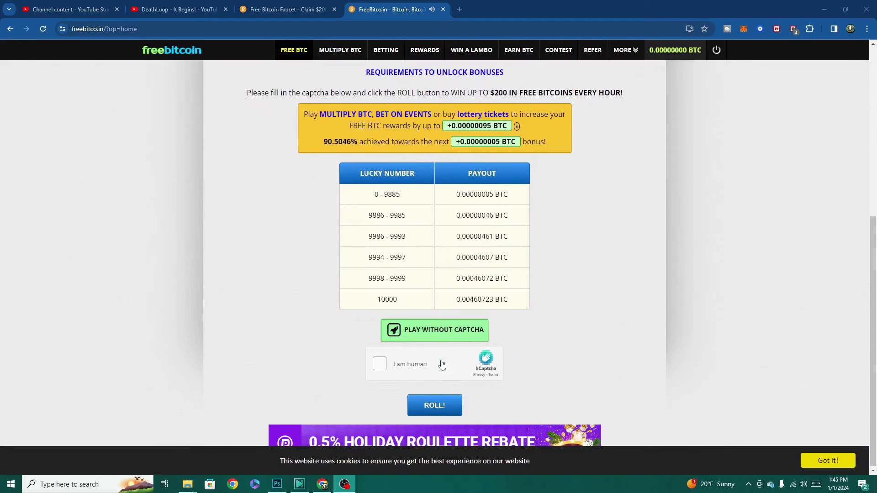
left_click(431, 405)
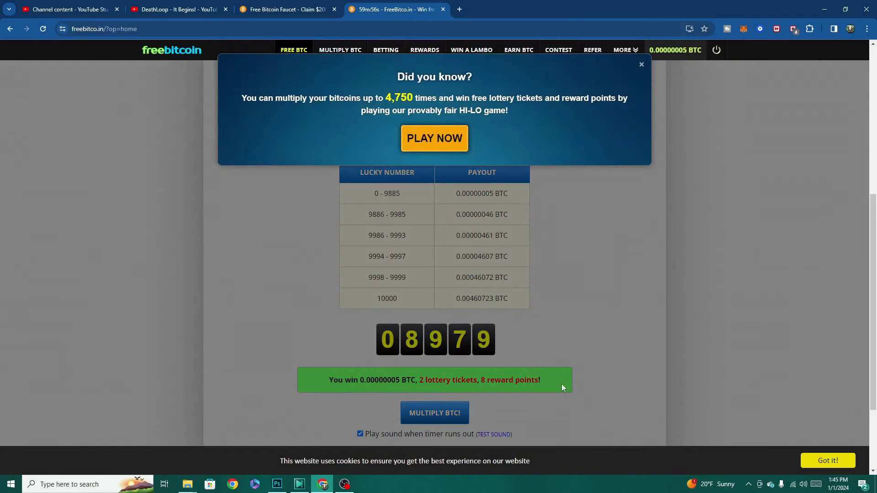
left_click(432, 139)
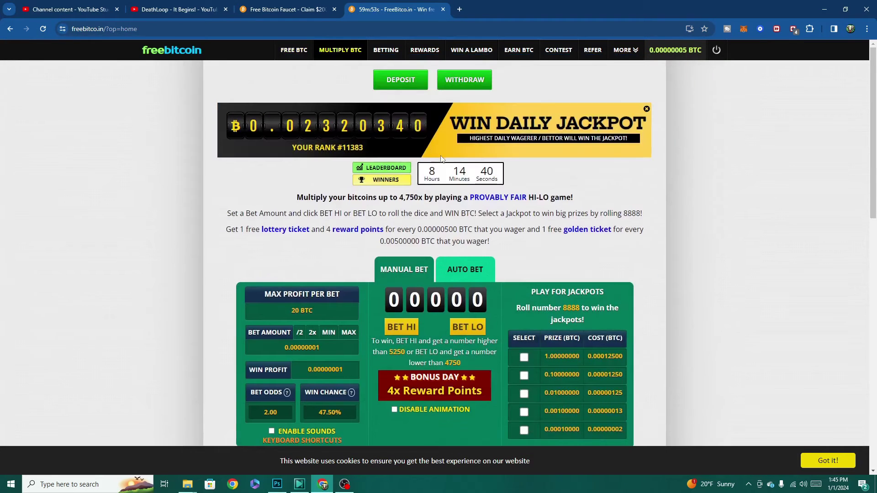
Step: On FreeBitco.in, look over the Multiply BTC game and list the My Expired Bets category in the betting section
scroll(460, 179, "down", 4)
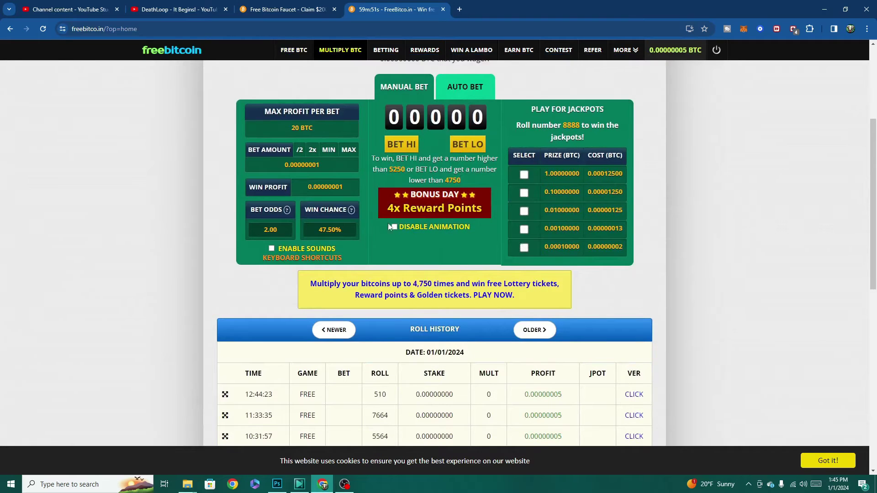
left_click(398, 51)
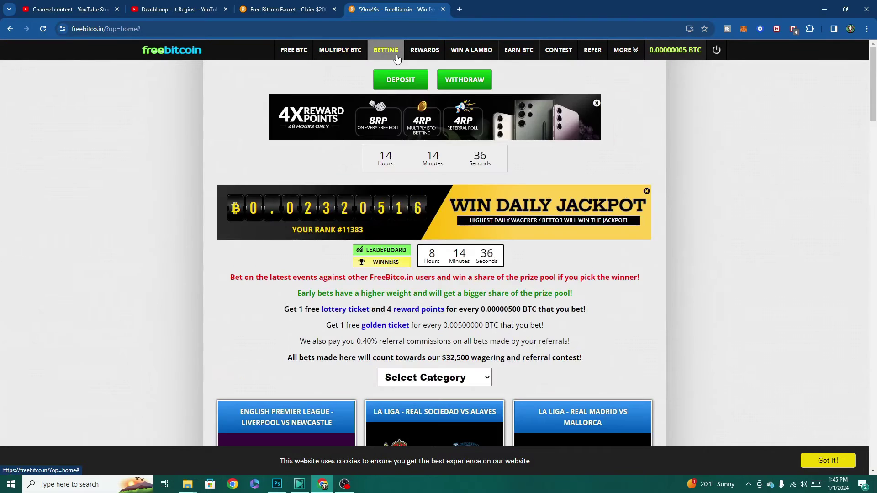
scroll(463, 349, "down", 5)
left_click(481, 150)
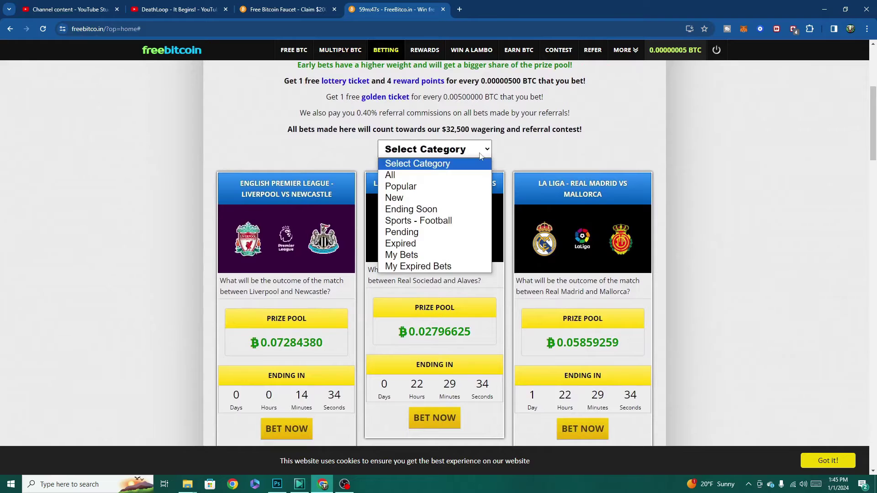
left_click(436, 267)
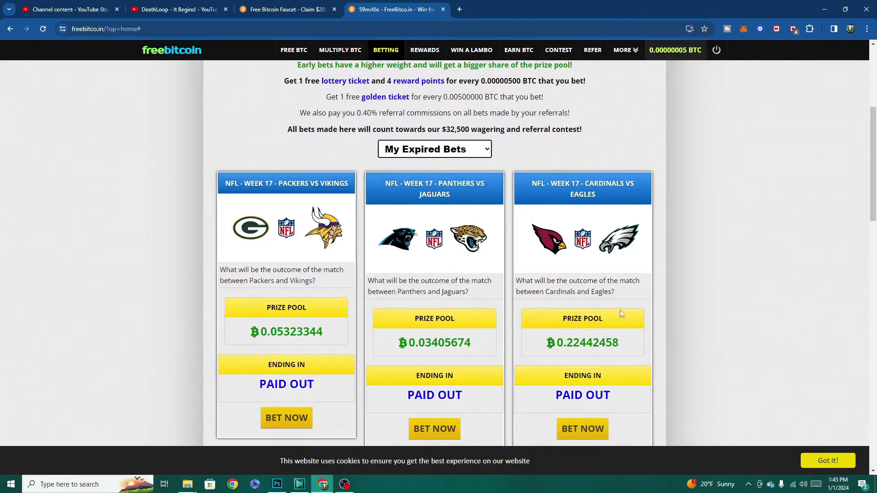
Step: Review the placed bet on the Cardinals vs Eagles event and view the instant withdrawal option
left_click(582, 428)
scroll(395, 316, "down", 15)
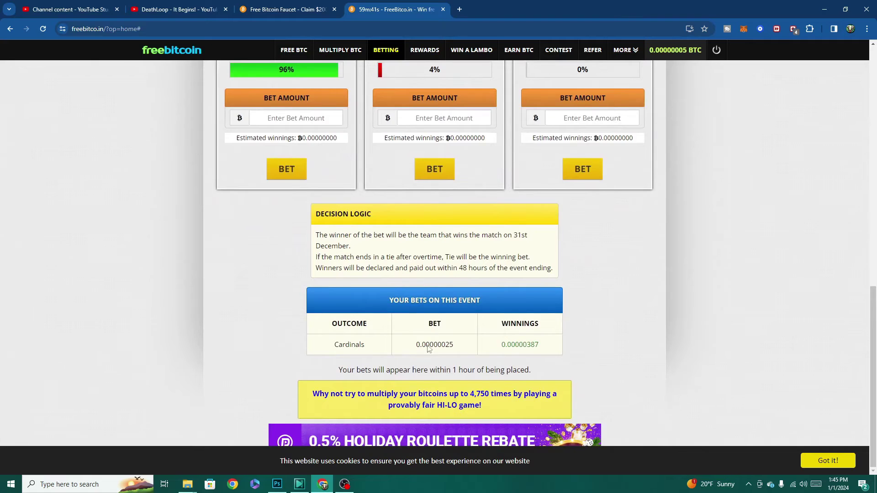
scroll(473, 345, "up", 12)
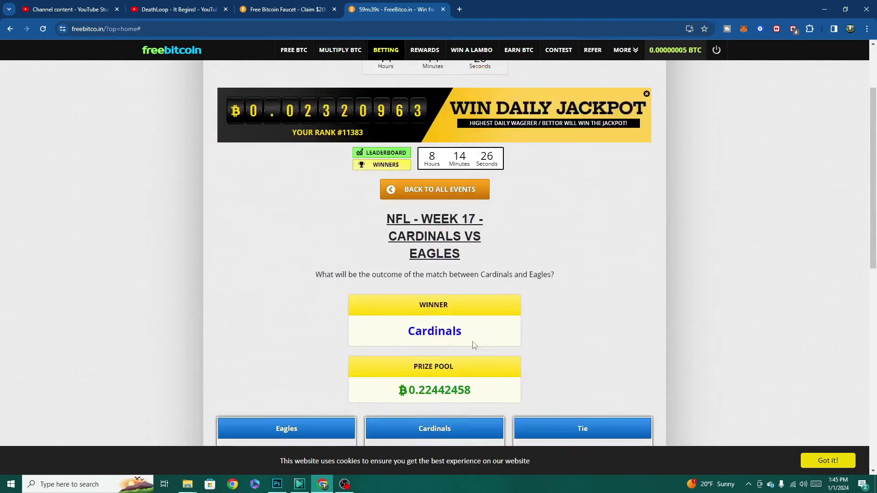
left_click(460, 84)
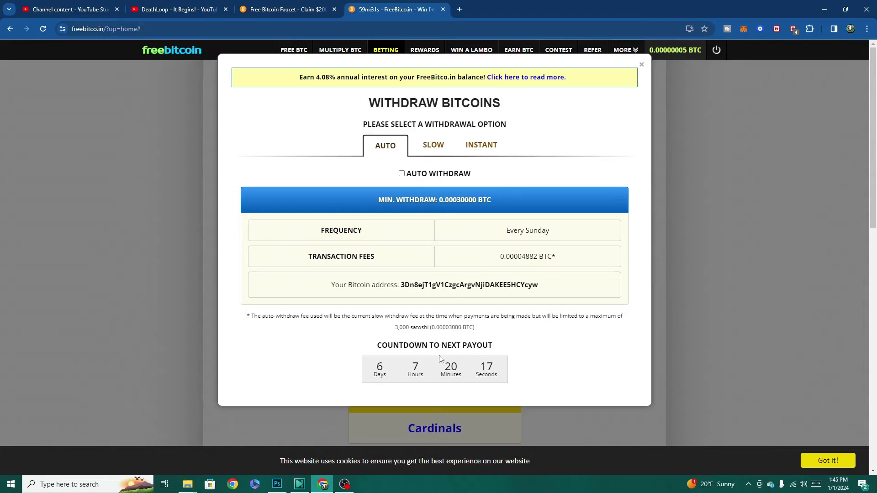
left_click(479, 152)
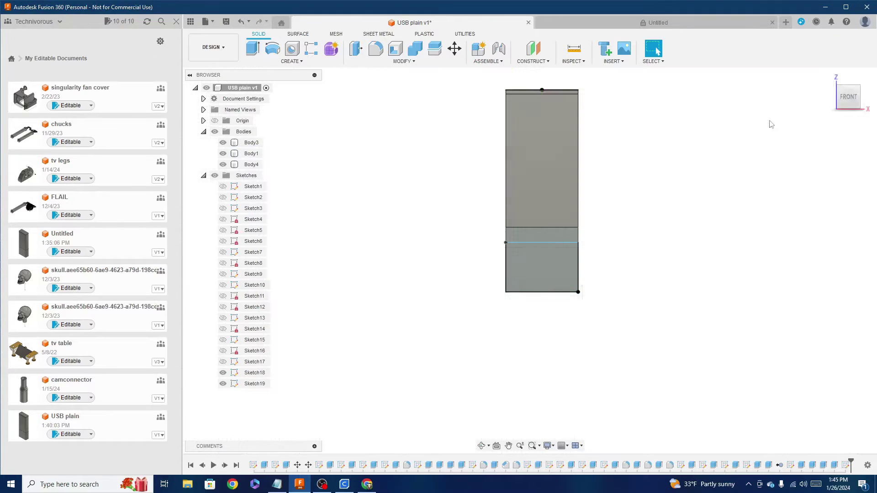
Step: In Fusion 360, extrude the Sketch19 profile outward from the front of the case's lower end to form the front leg block
key("e")
mouse_move(576, 270)
middle_mouse_down("shift")
mouse_move(465, 306)
mouse_move(461, 278)
middle_mouse_up("shift")
key("Return")
Step: Extrude the same Sketch19 profile from a -17.88 mm start offset by -8 mm, joining it as the back leg block
left_click(528, 270)
key("e")
left_click(831, 170)
left_click(823, 190)
left_click_drag(524, 273, 580, 247)
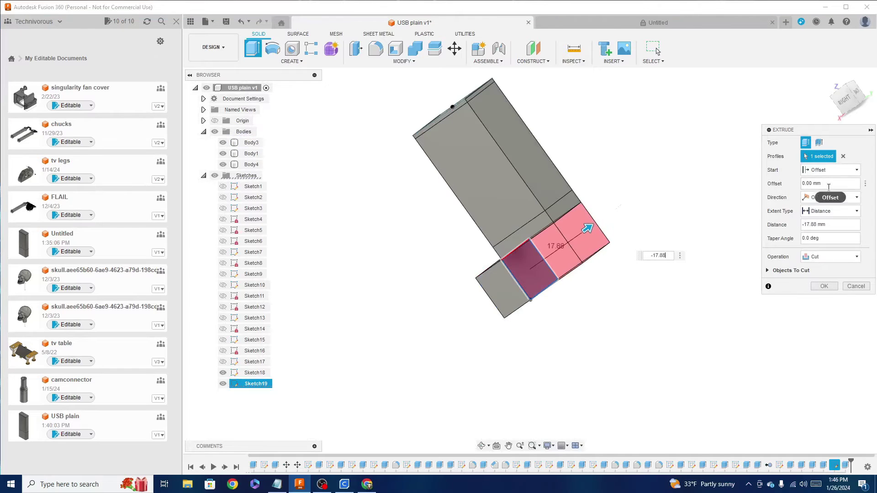
type("9")
left_click(844, 101)
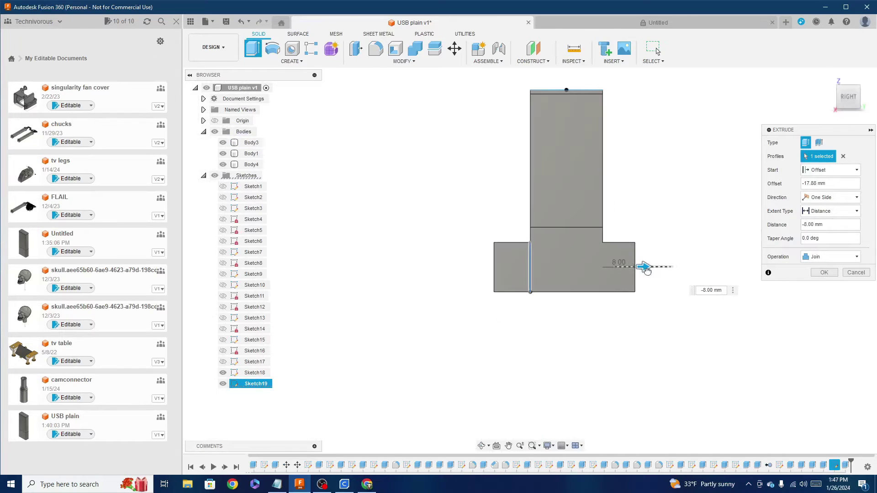
left_click(824, 273)
Step: Sketch a rectangle on the right side face of Body3, between the two leg blocks and down to the lower edge
left_click(571, 269)
left_click(292, 61)
left_click(270, 80)
left_click(273, 48)
left_click(504, 214)
left_click(571, 268)
left_click(846, 96)
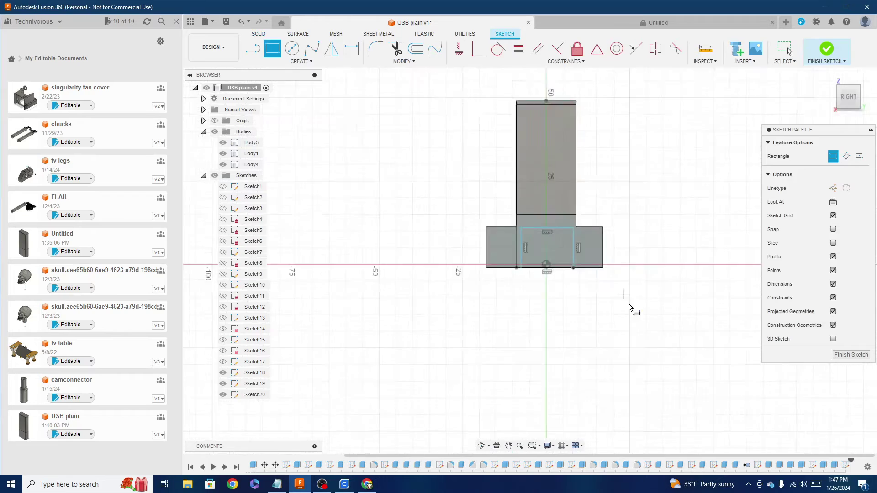
left_click(827, 49)
Step: Extrude the Sketch20 rectangle as a cut through Body3 to open the gap between the legs
key("e")
left_click(600, 246)
key("Return")
Step: Hide Body1 and sketch a rectangle on the cap's underside that extends past the cap outline on all sides
middle_click_drag(734, 311, 635, 274, "shift")
left_click(844, 111)
scroll(468, 122, "up", 4)
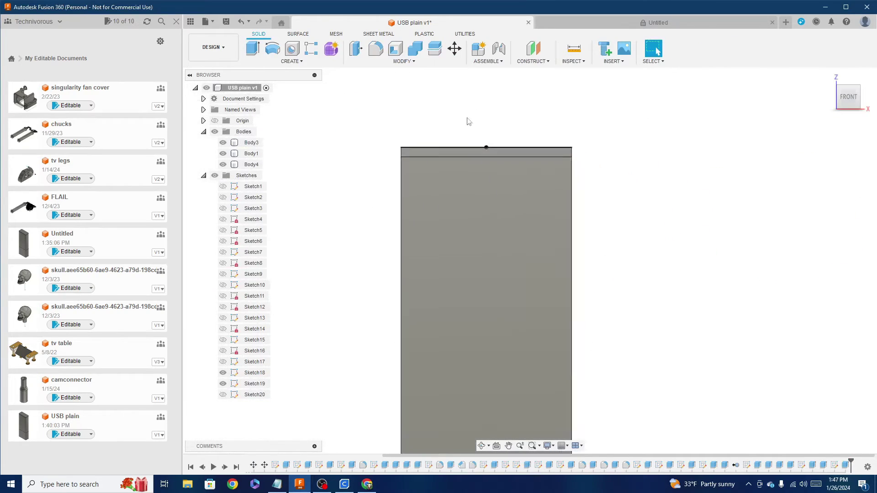
left_click(223, 153)
mouse_move(676, 191)
middle_mouse_down("shift")
mouse_move(639, 229)
mouse_move(607, 183)
middle_mouse_up("shift")
left_click(470, 256)
left_click(292, 61)
left_click(269, 80)
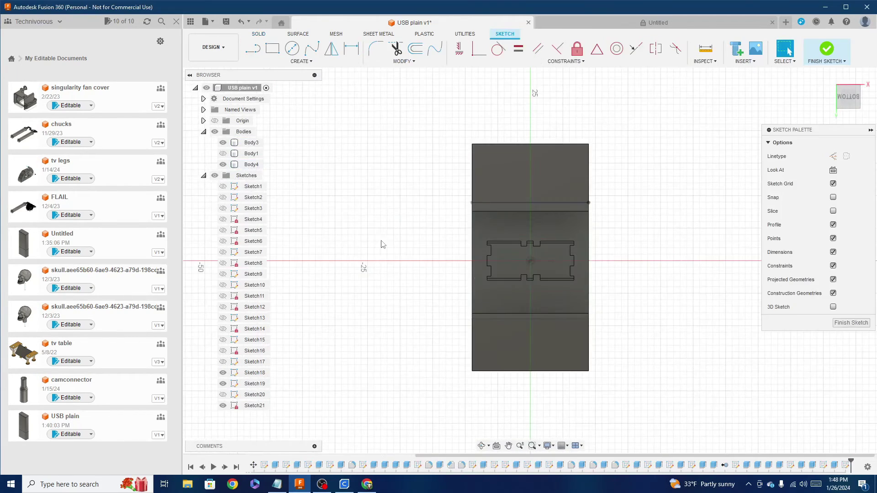
left_click(459, 190)
left_click(604, 324)
left_click(826, 48)
Step: Extrude the two Sketch21 profiles upward and join them to the cap, Body4, to form the head block
left_click(535, 260)
left_click(476, 245, "shift")
left_click(845, 104)
key("e")
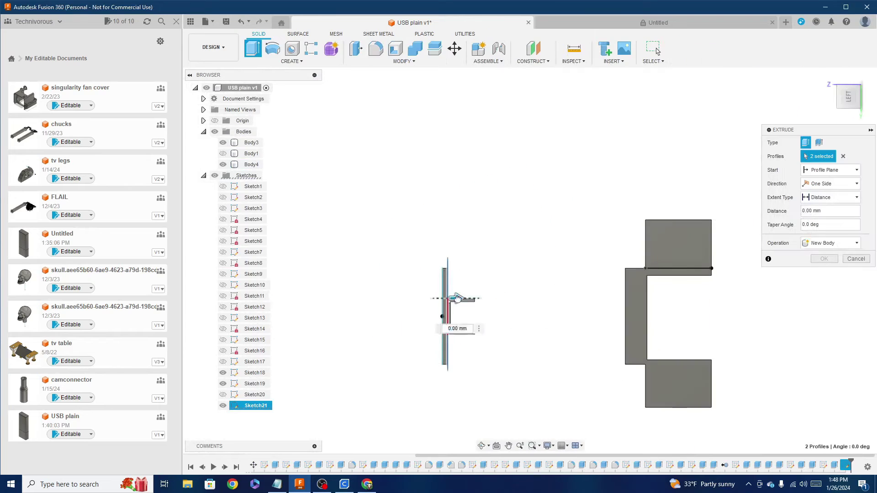
left_click_drag(457, 297, 358, 298)
left_click(831, 243)
left_click(820, 255)
left_click(861, 79)
scroll(503, 184, "up", 3)
key("Return")
Step: Start a sketch on the head's front face with a vertical centre line and draw the overlapping rectangles for the mouth's left half
scroll(580, 250, "down", 6)
left_click(844, 104)
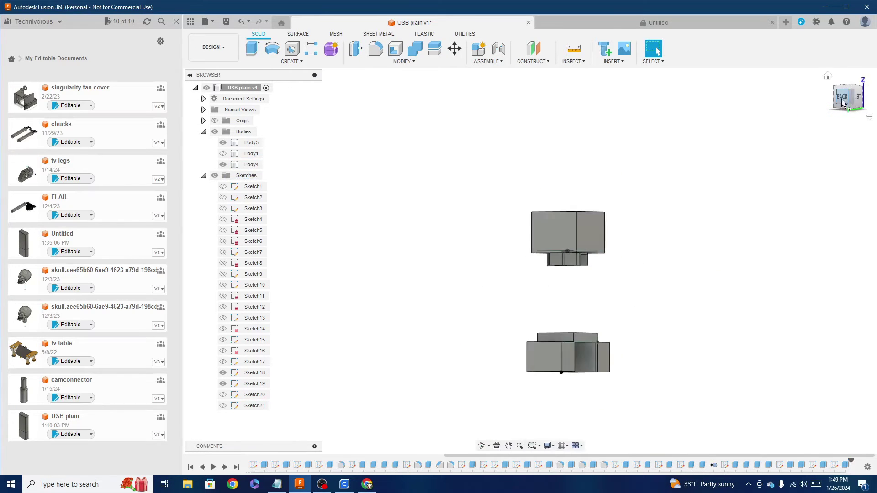
key("r")
left_click(516, 222)
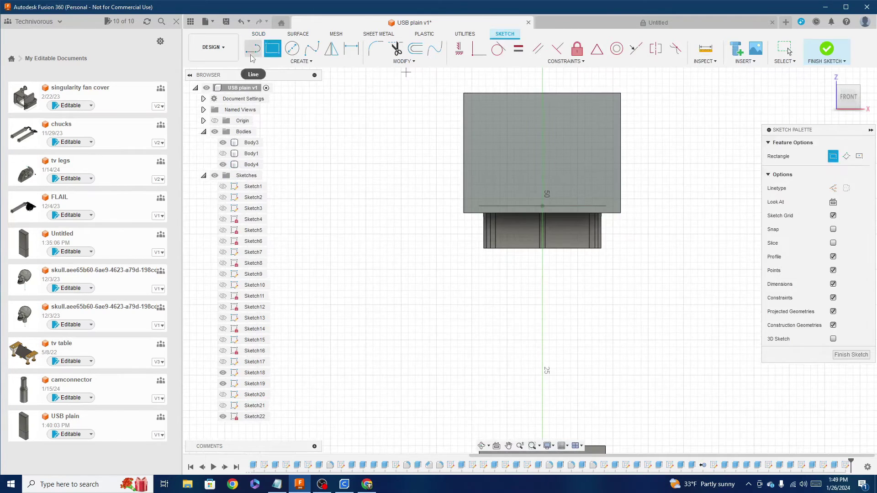
left_click(272, 48)
left_click(489, 213)
left_click(510, 176)
left_click(489, 177)
left_click(542, 197)
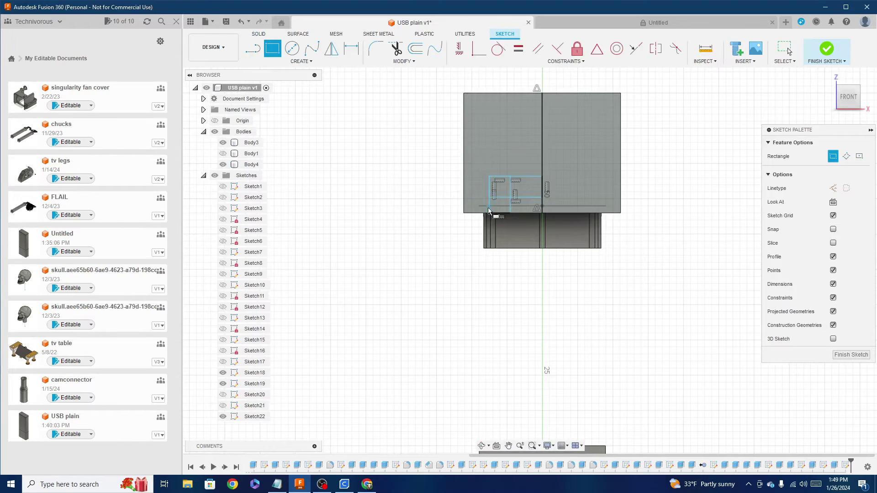
left_click(542, 197)
left_click(489, 167)
key("Escape")
Step: Draw a nose rectangle against the centre line above the mouth and a square eye diagonally above it
left_click(521, 167)
left_click(542, 143)
left_click(522, 142)
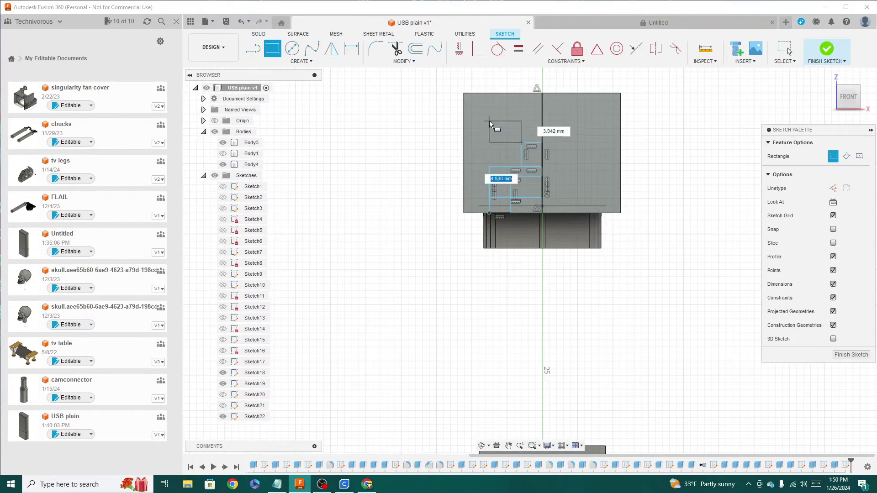
left_click(490, 111)
key("Escape")
Step: Mirror the eye, nose and mouth rectangles across the sketch's vertical centre line
left_click(506, 111)
left_click(491, 127, "shift")
left_click(506, 143, "shift")
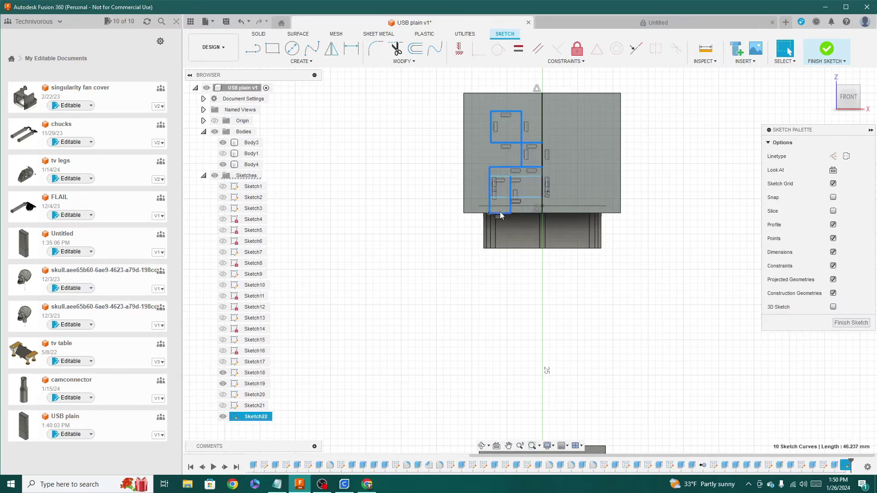
left_click(500, 213, "shift")
left_click(525, 197, "shift")
left_click(331, 48)
left_click(725, 156)
left_click(542, 135)
left_click(709, 172)
Step: Extrude the eye, nose and mouth profiles of the face sketch by -1 mm into the head
left_click(578, 127, "shift")
left_click(531, 155, "shift")
left_click(553, 156, "shift")
left_click(827, 49)
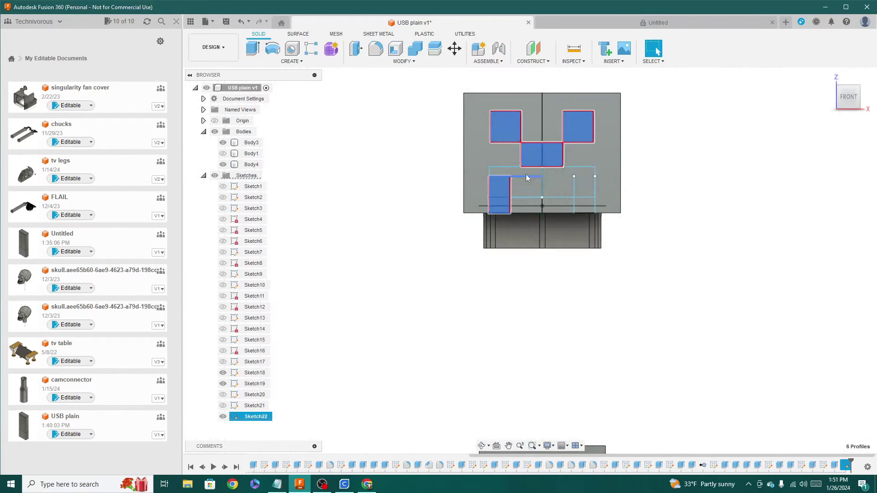
left_click(527, 173, "shift")
left_click(252, 48)
type("-1")
mouse_move(525, 232)
middle_mouse_down("shift")
mouse_move(529, 196)
mouse_move(528, 260)
mouse_move(507, 274)
middle_mouse_up("shift")
left_click(819, 277)
Step: Show Body1 again and extrude a face at the top of the head upward to close the opening
left_click(854, 96)
left_click(222, 153)
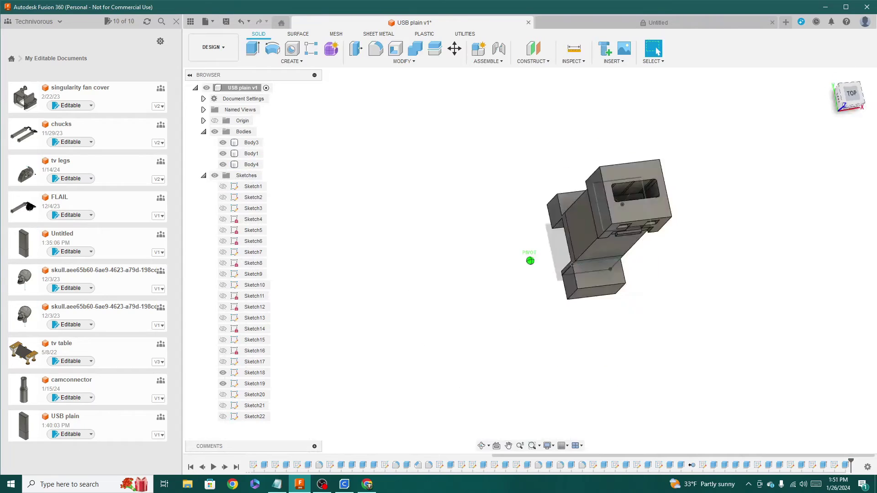
scroll(640, 191, "up", 5)
left_click(693, 205)
left_click(253, 49)
middle_click_drag(713, 219, 703, 192, "shift")
left_click_drag(615, 203, 609, 148)
left_click(823, 272)
Step: Export Body4 as a binary STL mesh named "usb creeper head" to the computer
right_click(250, 166)
left_click(270, 260)
left_click(824, 288)
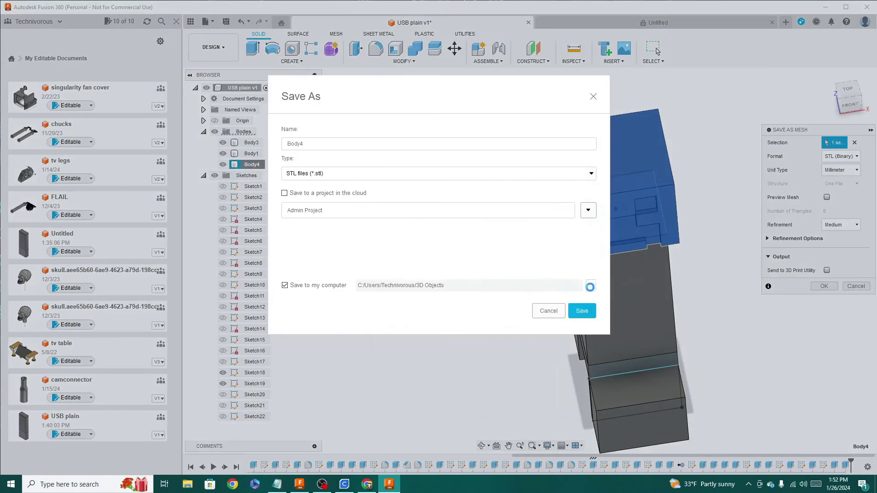
left_click(588, 286)
type("usb creeper head")
left_click(701, 415)
left_click(582, 310)
Step: Export Body1 as an STL mesh named "usb creeper body" without replacing the existing Body1 file
right_click(251, 154)
left_click(269, 248)
left_click(824, 286)
left_click(582, 310)
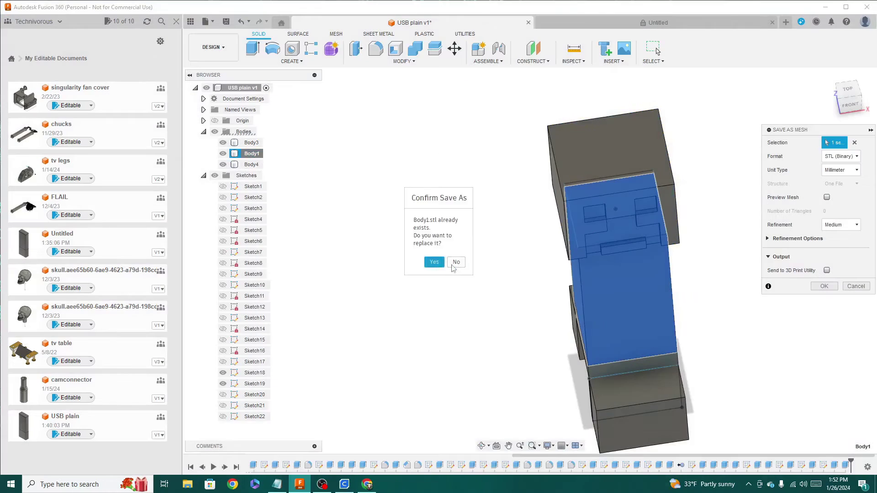
left_click(456, 262)
left_click(588, 287)
left_click_drag(424, 384, 308, 381)
key("Return")
left_click(581, 310)
Step: Export Body3 as an STL mesh named "usb creeper legs"
right_click(251, 143)
left_click(283, 238)
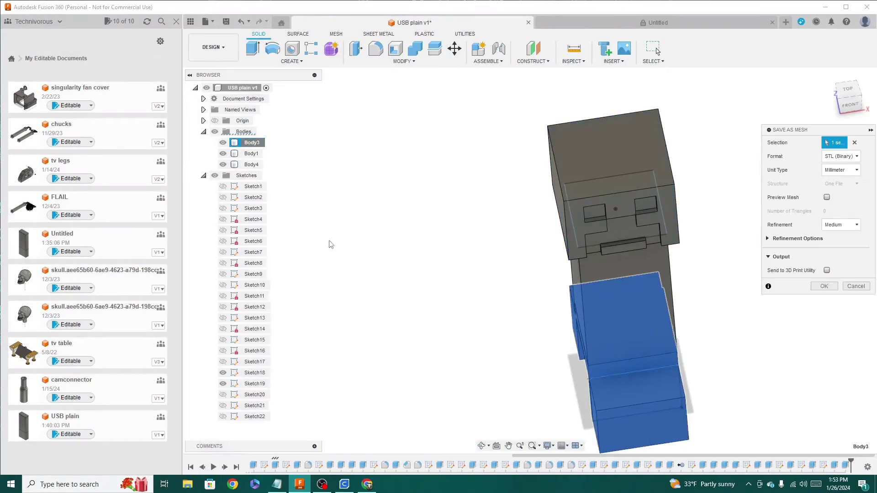
left_click(824, 286)
left_click(591, 286)
type("usb creeper legs")
key("Return")
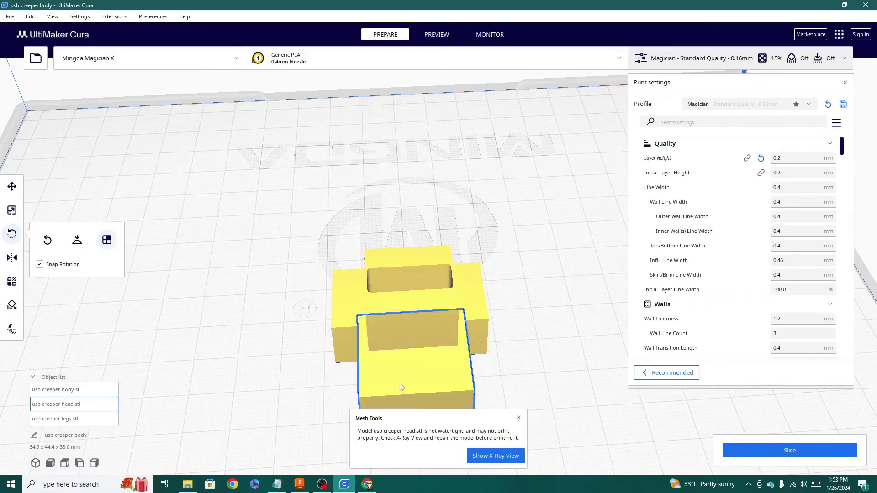
Step: In UltiMaker Cura, move the creeper parts apart on the build plate, placing the legs at about X -29.8, Y -13.4 mm
left_click(12, 186)
right_click_drag(192, 320, 288, 335)
left_click_drag(402, 320, 352, 294)
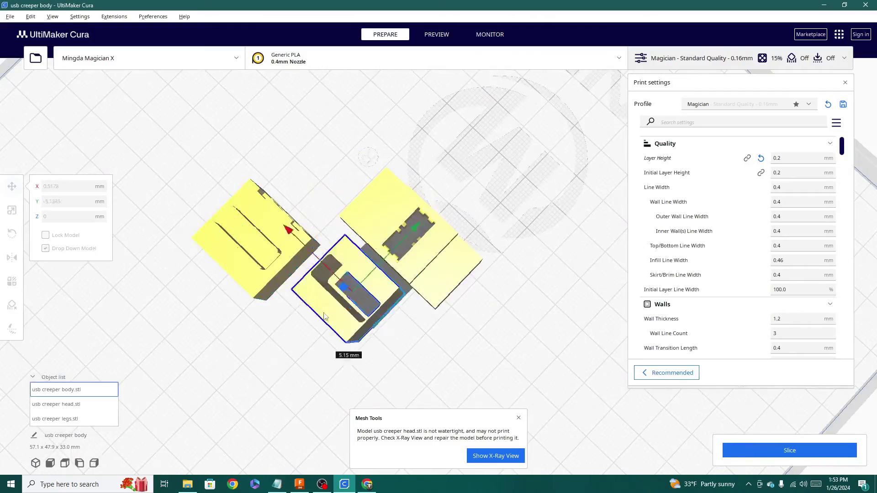
right_click_drag(192, 356, 88, 306)
right_click_drag(475, 393, 480, 348)
left_click_drag(521, 320, 398, 318)
Step: Enable support generation and set the support structure to Tree
scroll(402, 365, "up", 3)
right_click_drag(406, 372, 365, 370)
scroll(365, 370, "down", 3)
left_click_drag(841, 146, 841, 330)
left_click(775, 252)
left_click(795, 258)
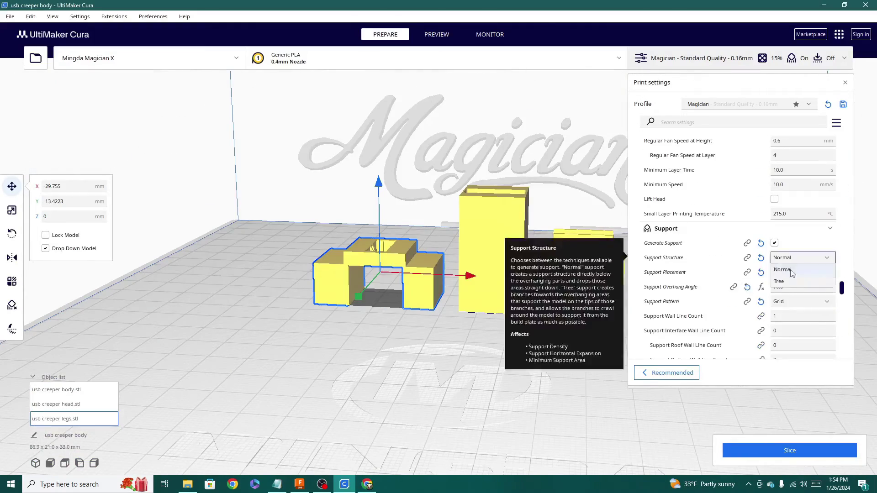
left_click(789, 280)
Step: Slice the three creeper parts and preview the layers down to layer 73
left_click(790, 450)
left_click(442, 37)
right_click_drag(365, 365, 497, 402)
scroll(456, 375, "up", 2)
left_click_drag(867, 262, 867, 244)
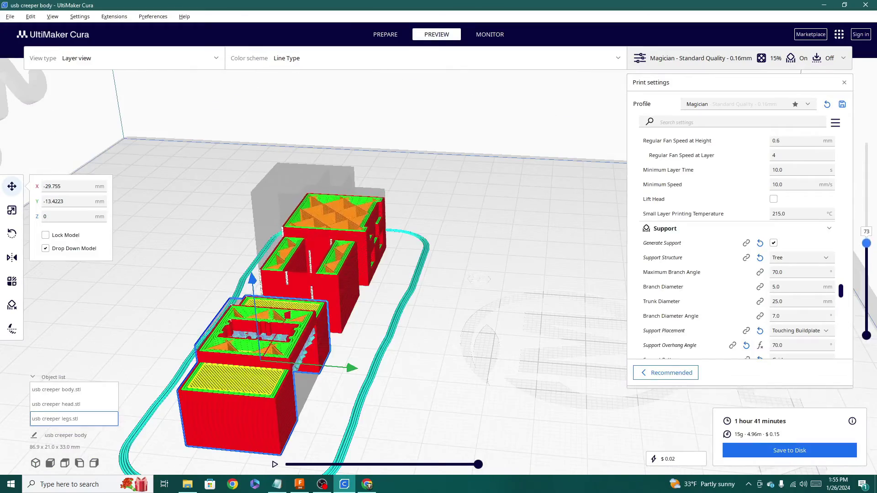
Step: Set the support placement to Everywhere and slice the parts again
mouse_move(539, 402)
right_mouse_down()
mouse_move(558, 334)
mouse_move(548, 389)
right_mouse_up()
left_click(801, 331)
left_click(793, 354)
left_click(788, 452)
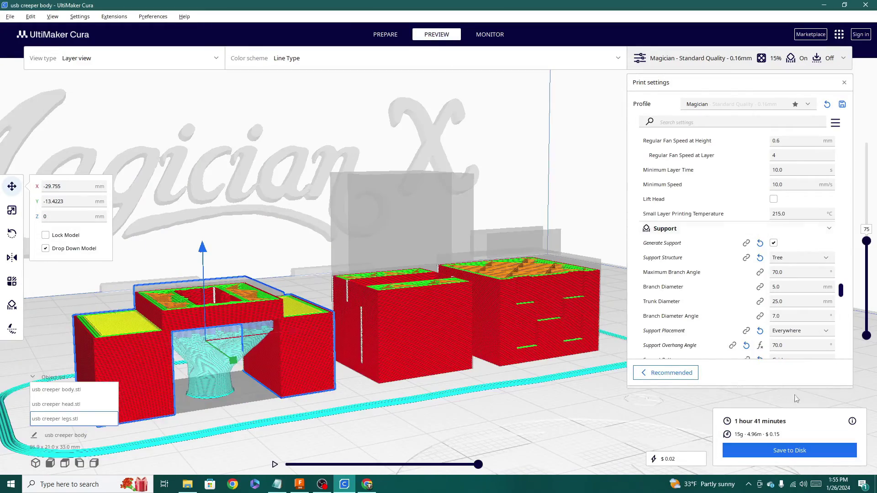
Step: Examine the sliced parts and their supports in the layer preview up to layer 141
left_click_drag(866, 241, 867, 201)
right_click_drag(319, 347, 338, 365)
scroll(338, 365, "up", 3)
left_click_drag(866, 201, 867, 168)
right_click_drag(411, 411, 457, 374)
Step: Open the Support Overhang Angle value for editing
left_click(792, 346)
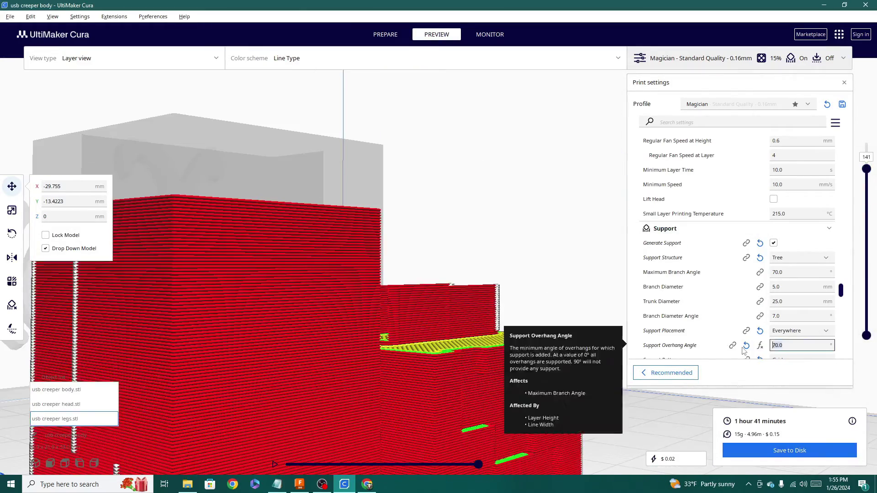